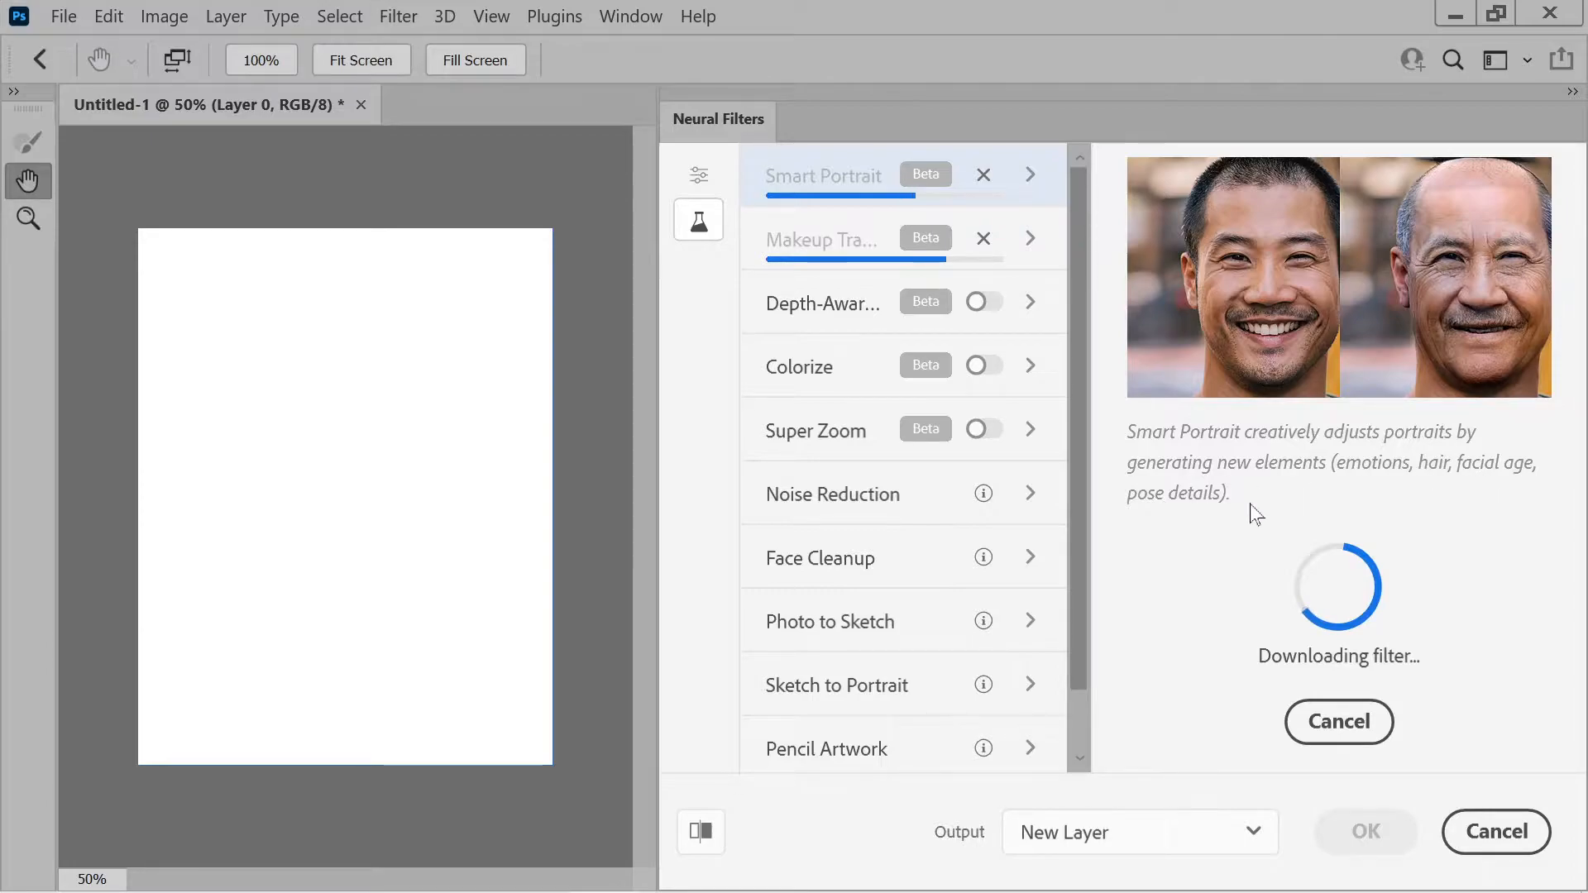
Step: Switch to Firefox and examine the Wikimedia Commons elephant image search, noting the incategory:CC-Zero filter in the query
key(alt+Tab)
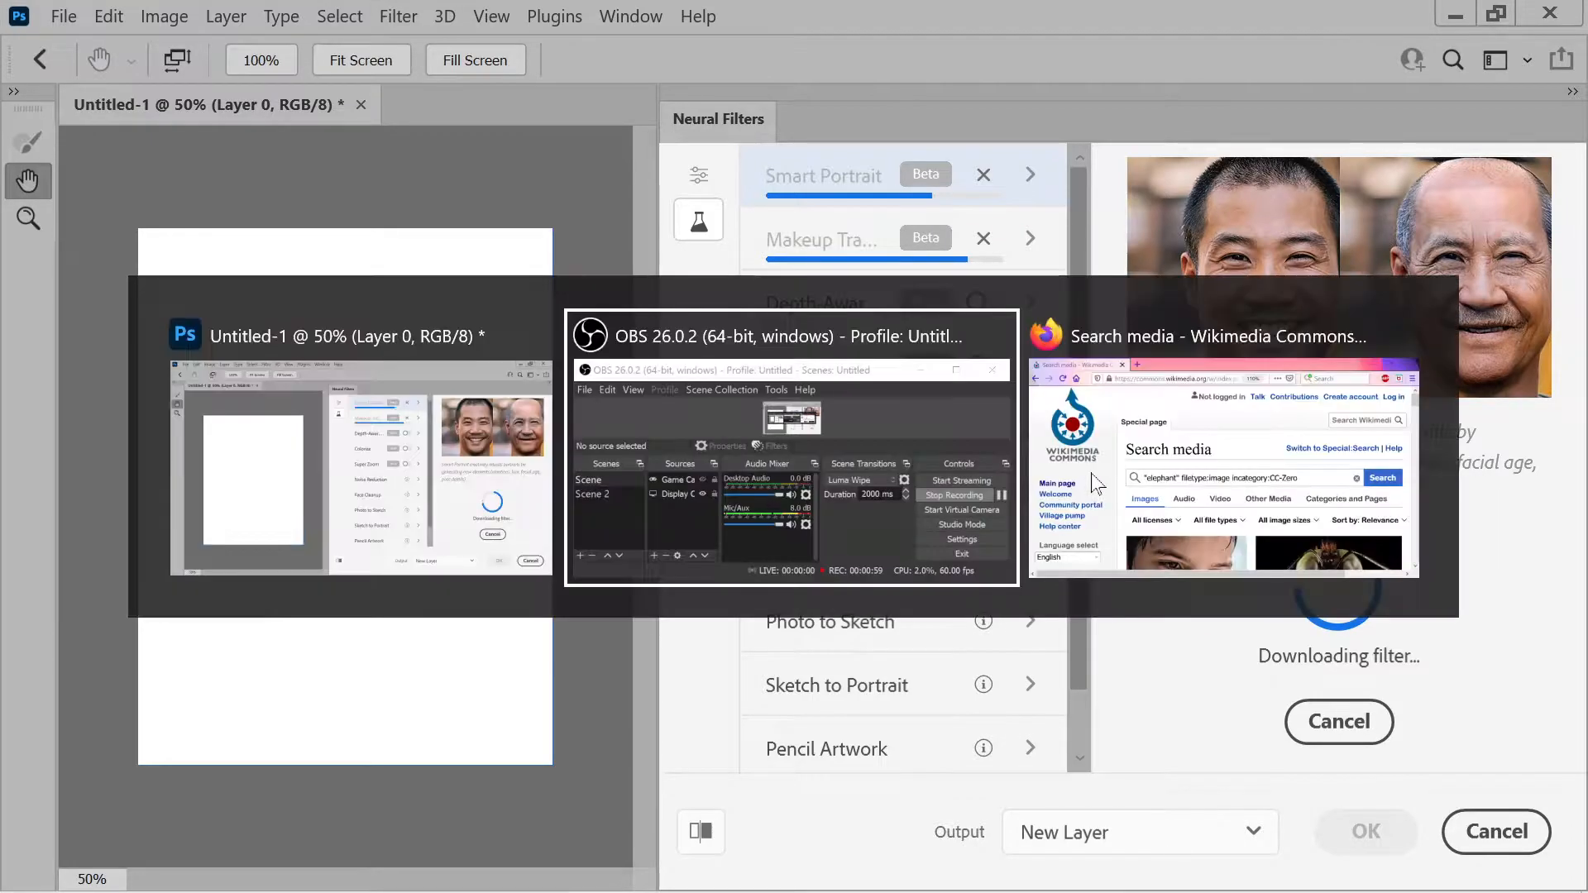
key(alt+Tab)
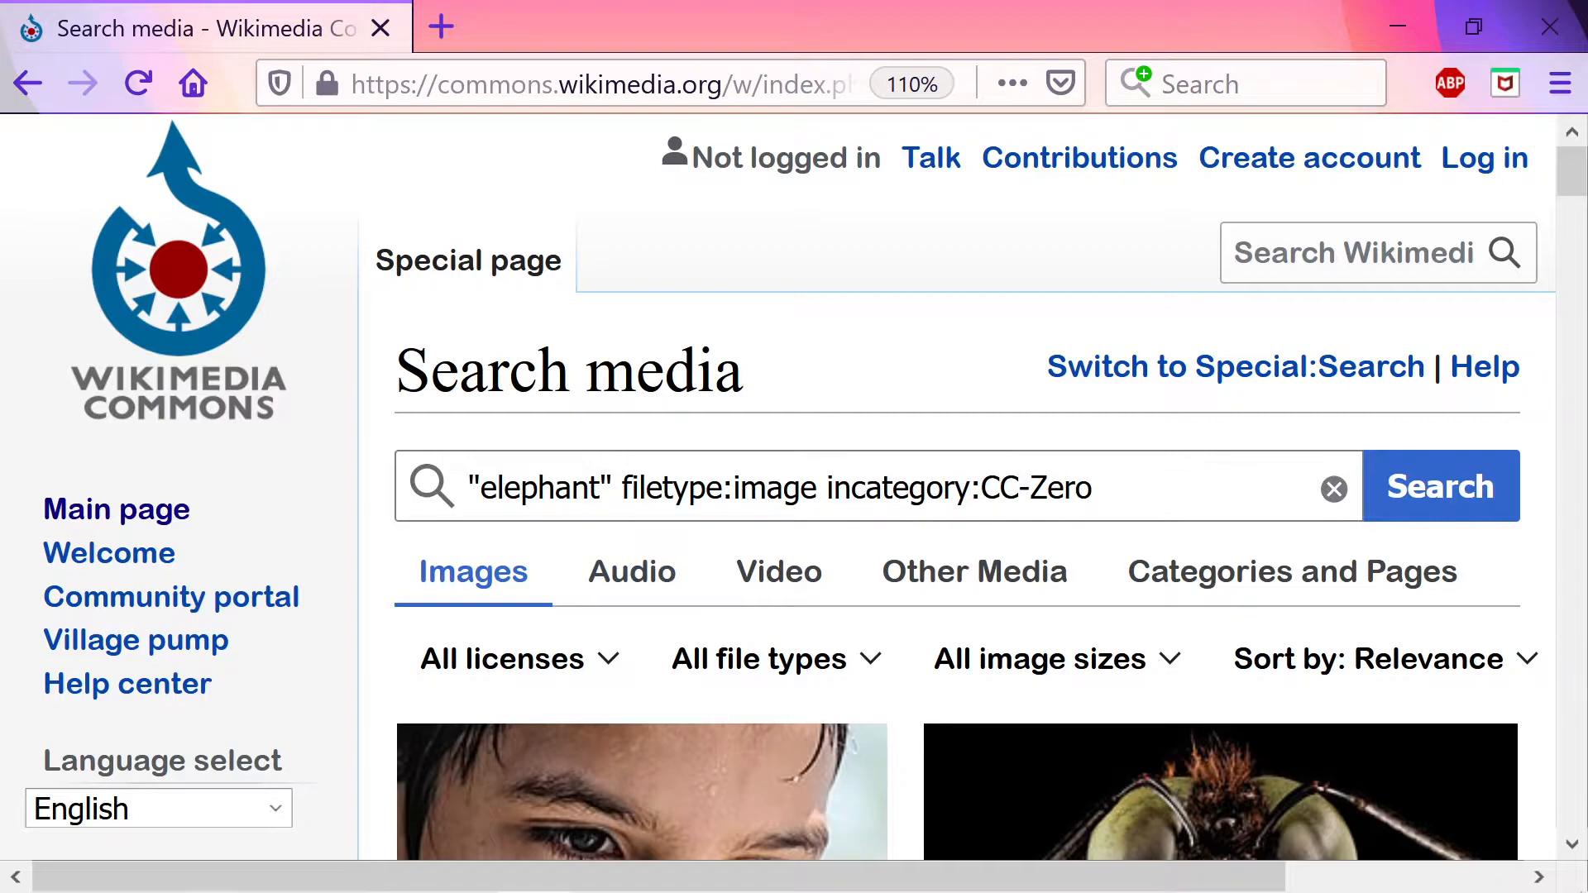
scroll(727, 524, down, 5)
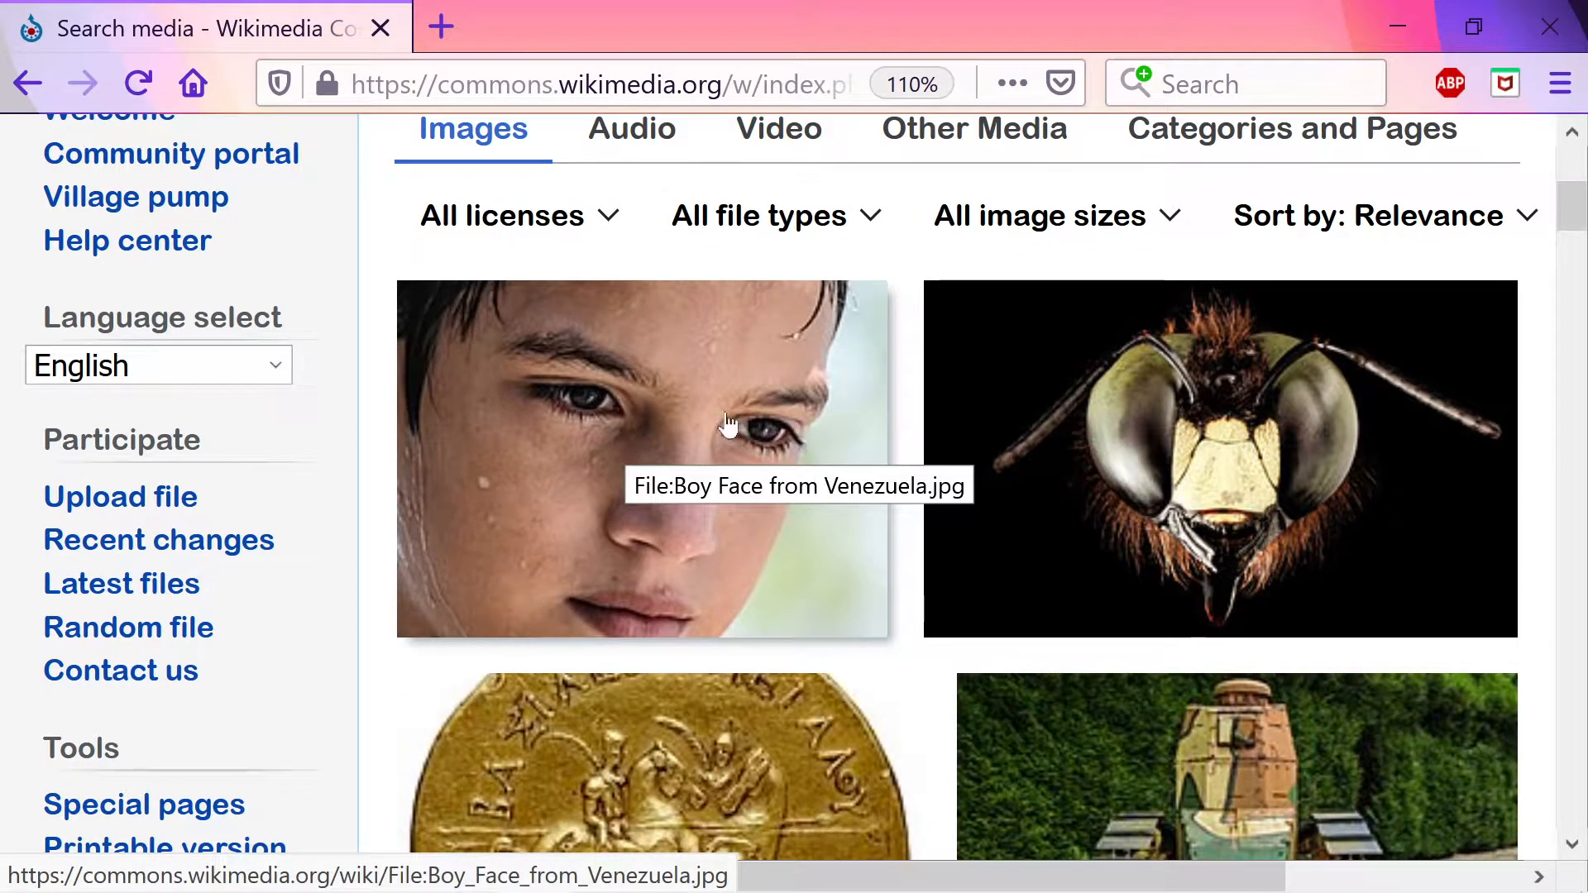
scroll(689, 431, up, 2)
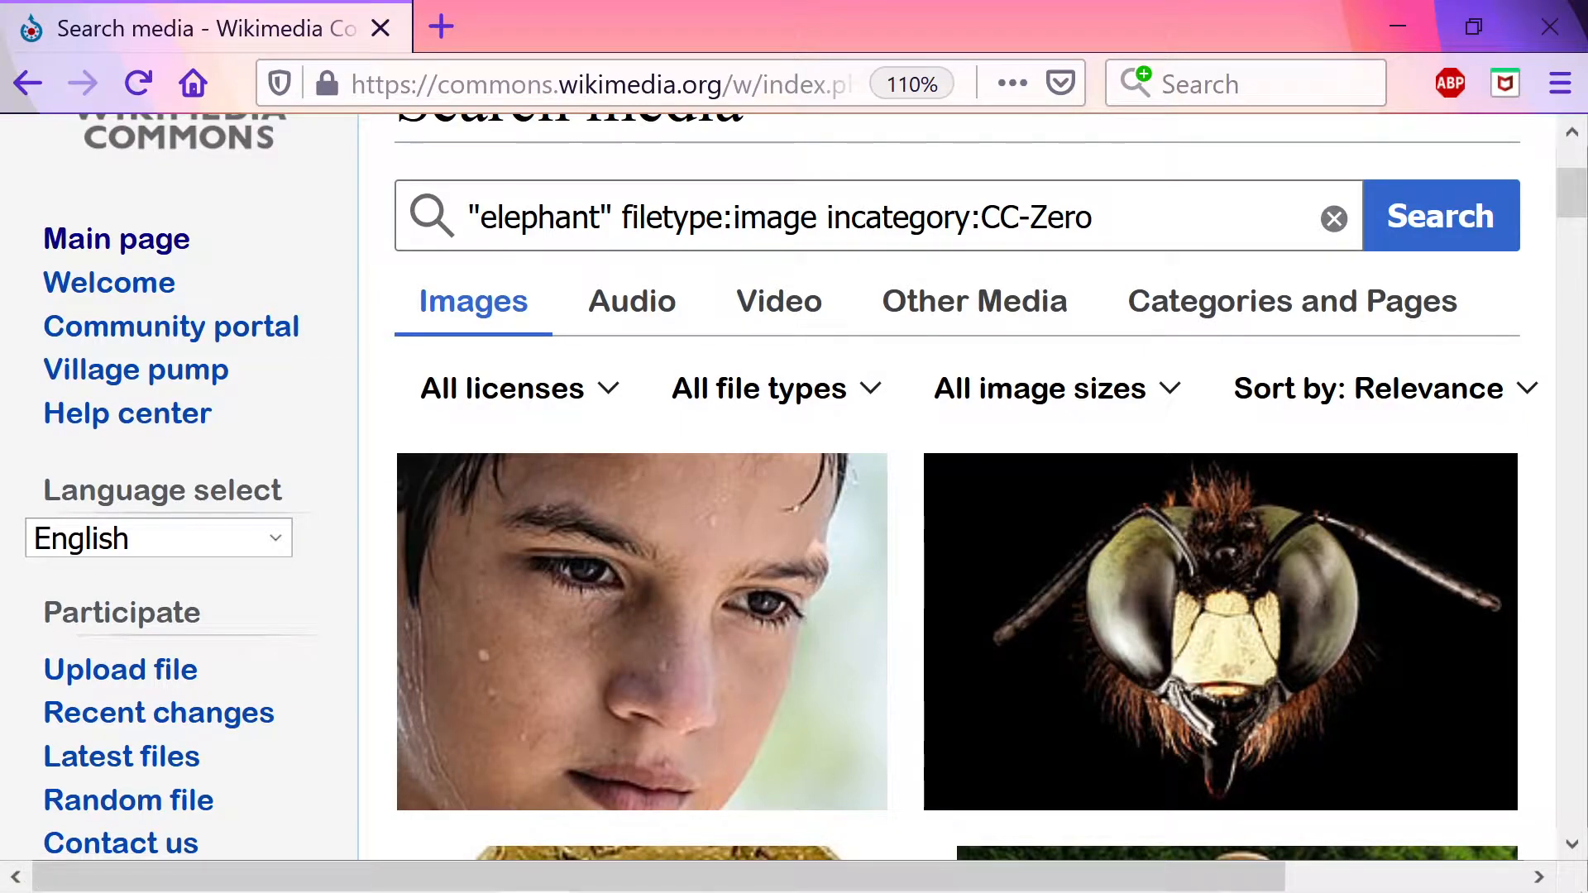
drag(827, 217, 1092, 217)
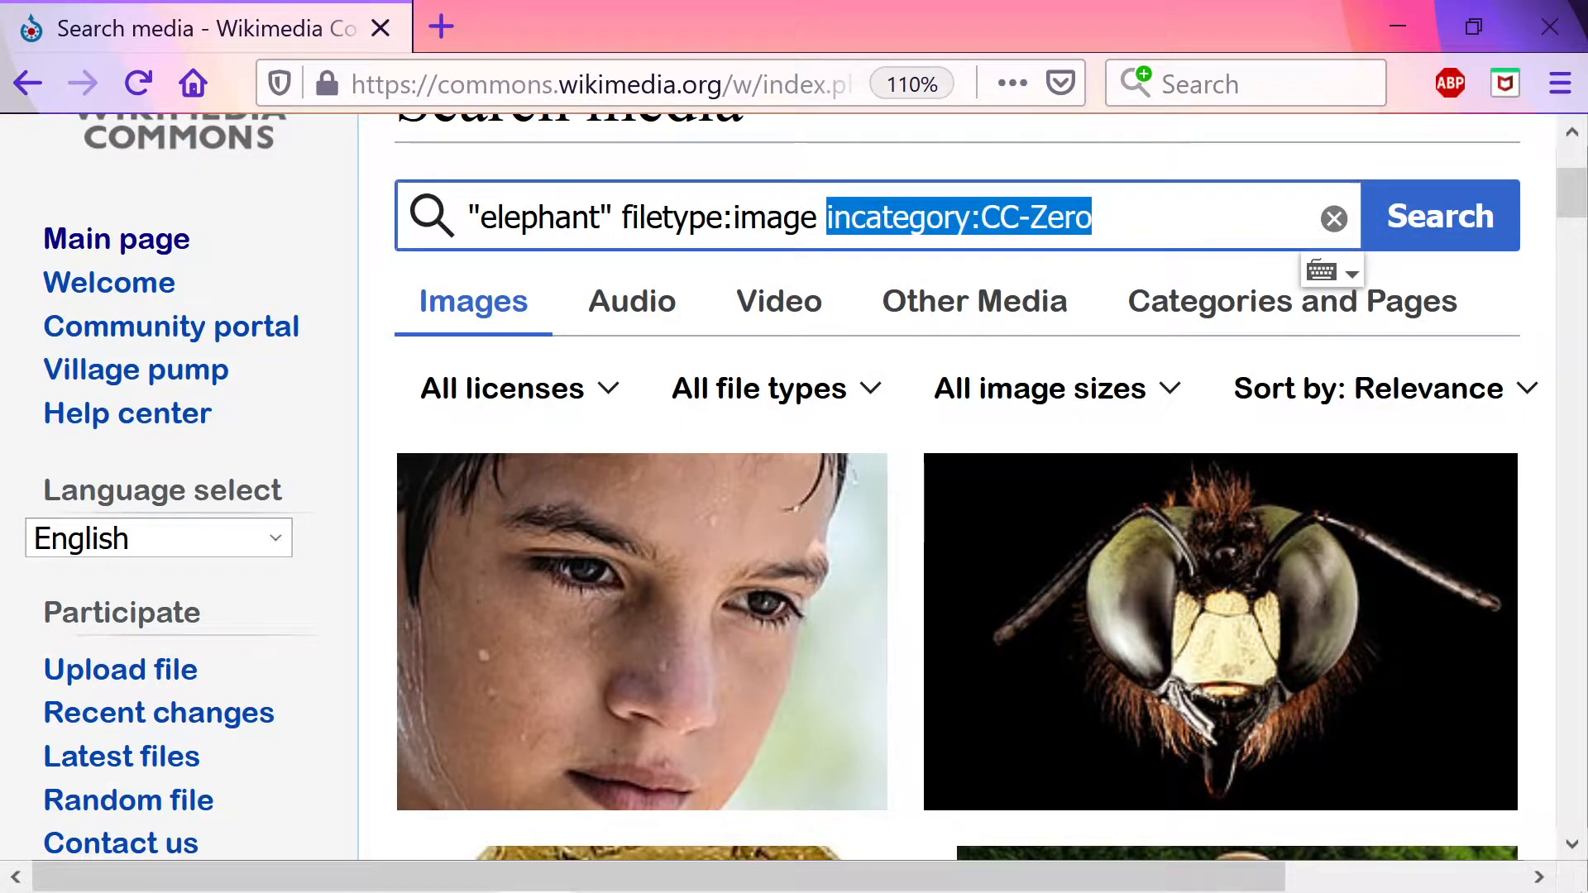
click(835, 217)
drag(817, 216, 1092, 217)
click(1092, 217)
drag(851, 217, 1077, 217)
click(1077, 217)
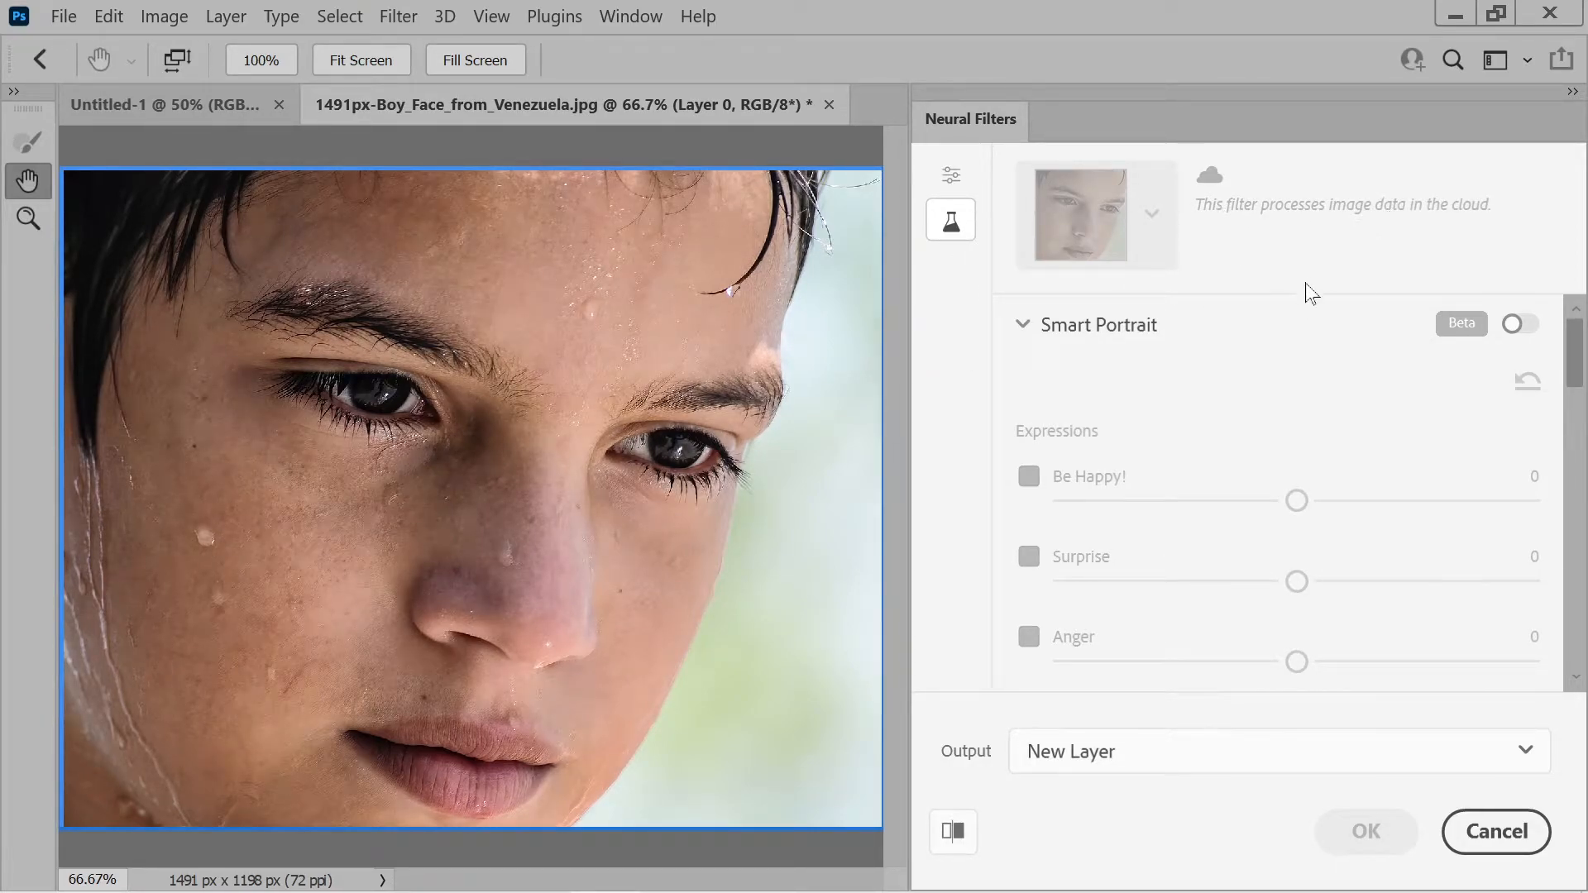
Step: Enable the Smart Portrait filter on the boy's face photo and increase its Be Happy! expression
click(1516, 324)
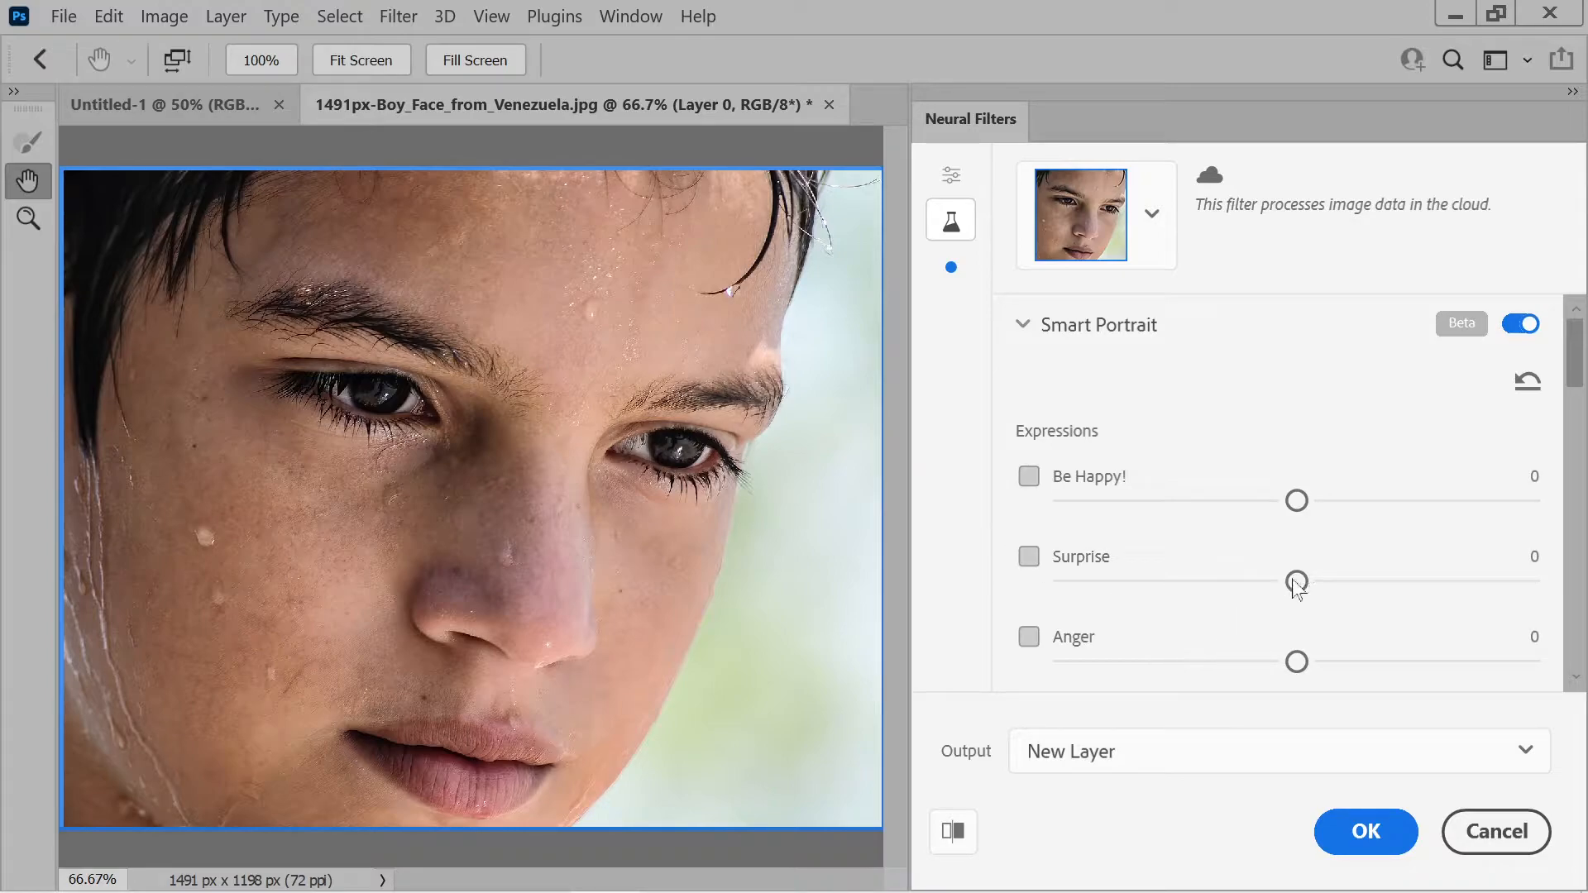
drag(1298, 502, 1488, 512)
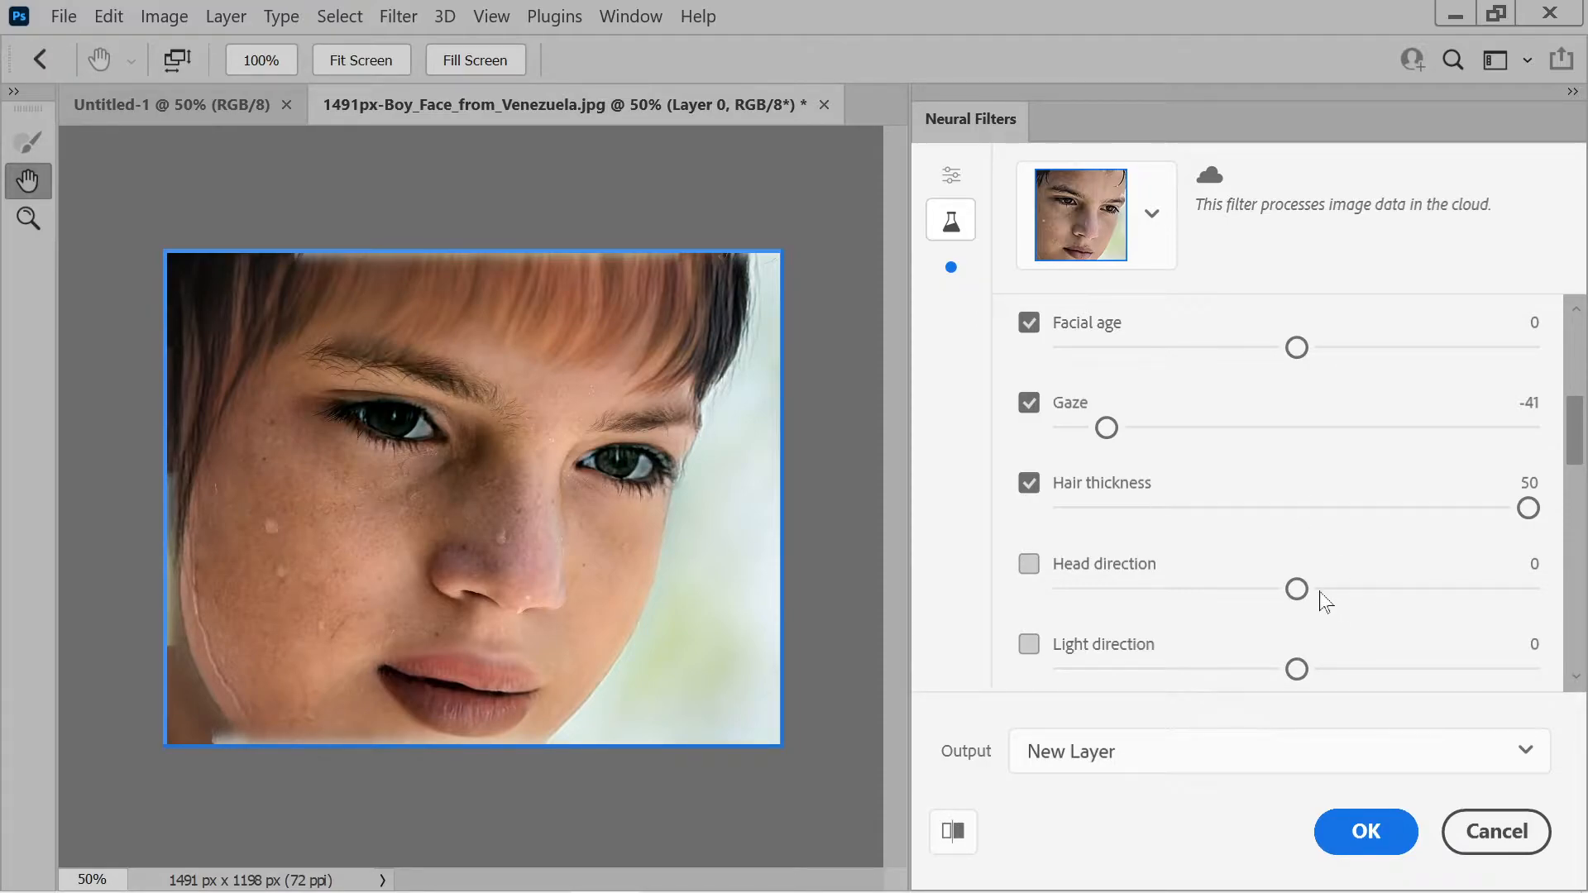
Step: Try a Head direction of 37 on the portrait, then reset it to 0
drag(1297, 589, 1469, 589)
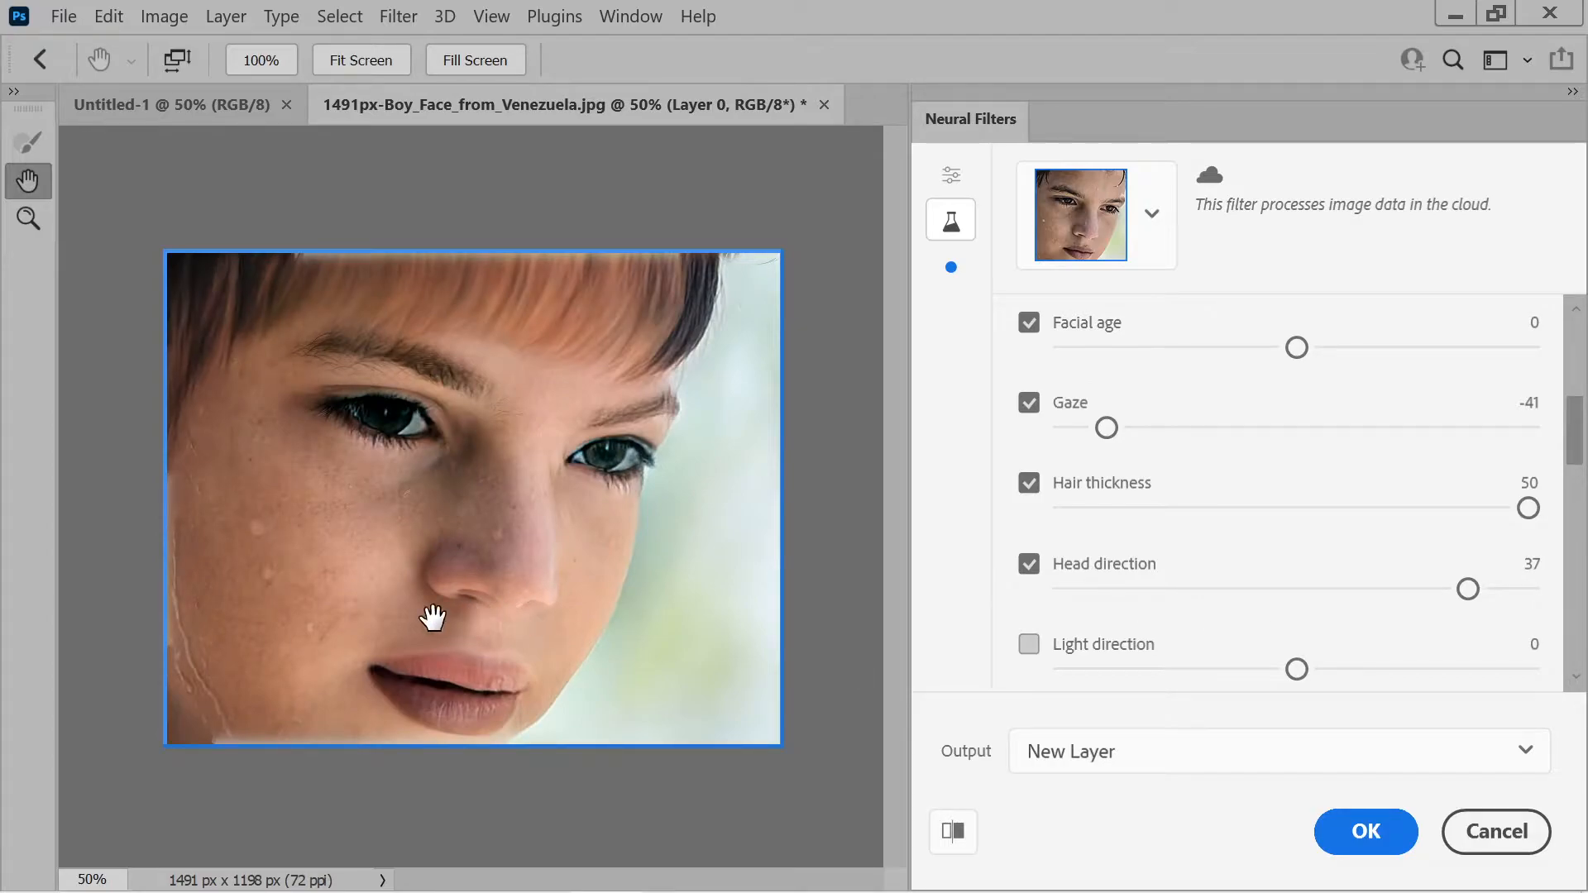
double_click(1469, 589)
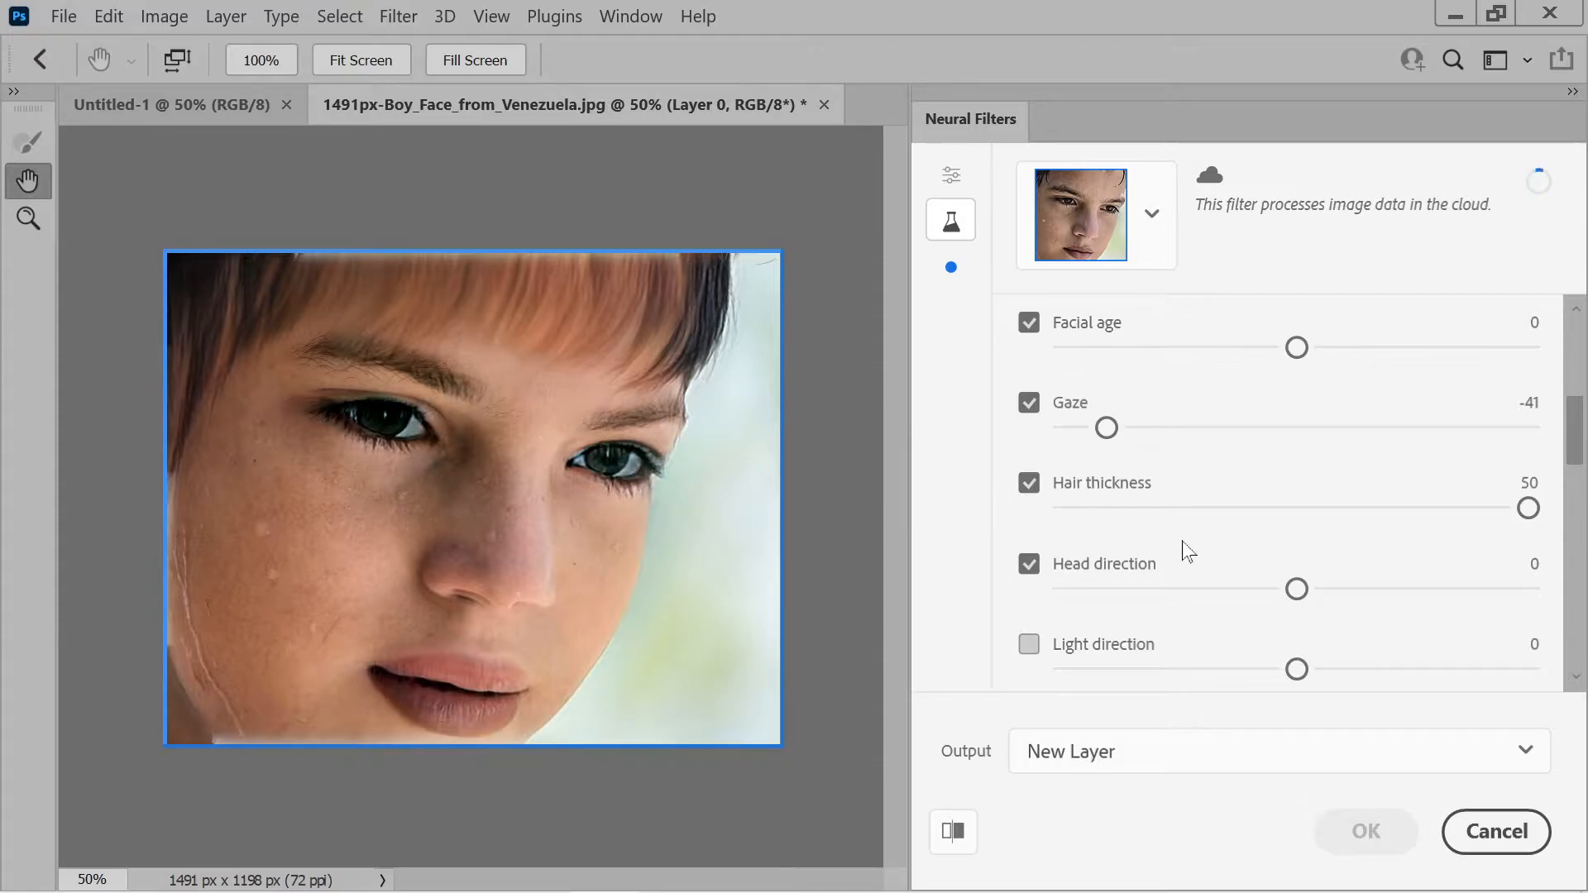
Step: Set the portrait's Facial age to 46 in the Smart Portrait filter
scroll(1335, 571, up, 2)
drag(1297, 533, 1352, 533)
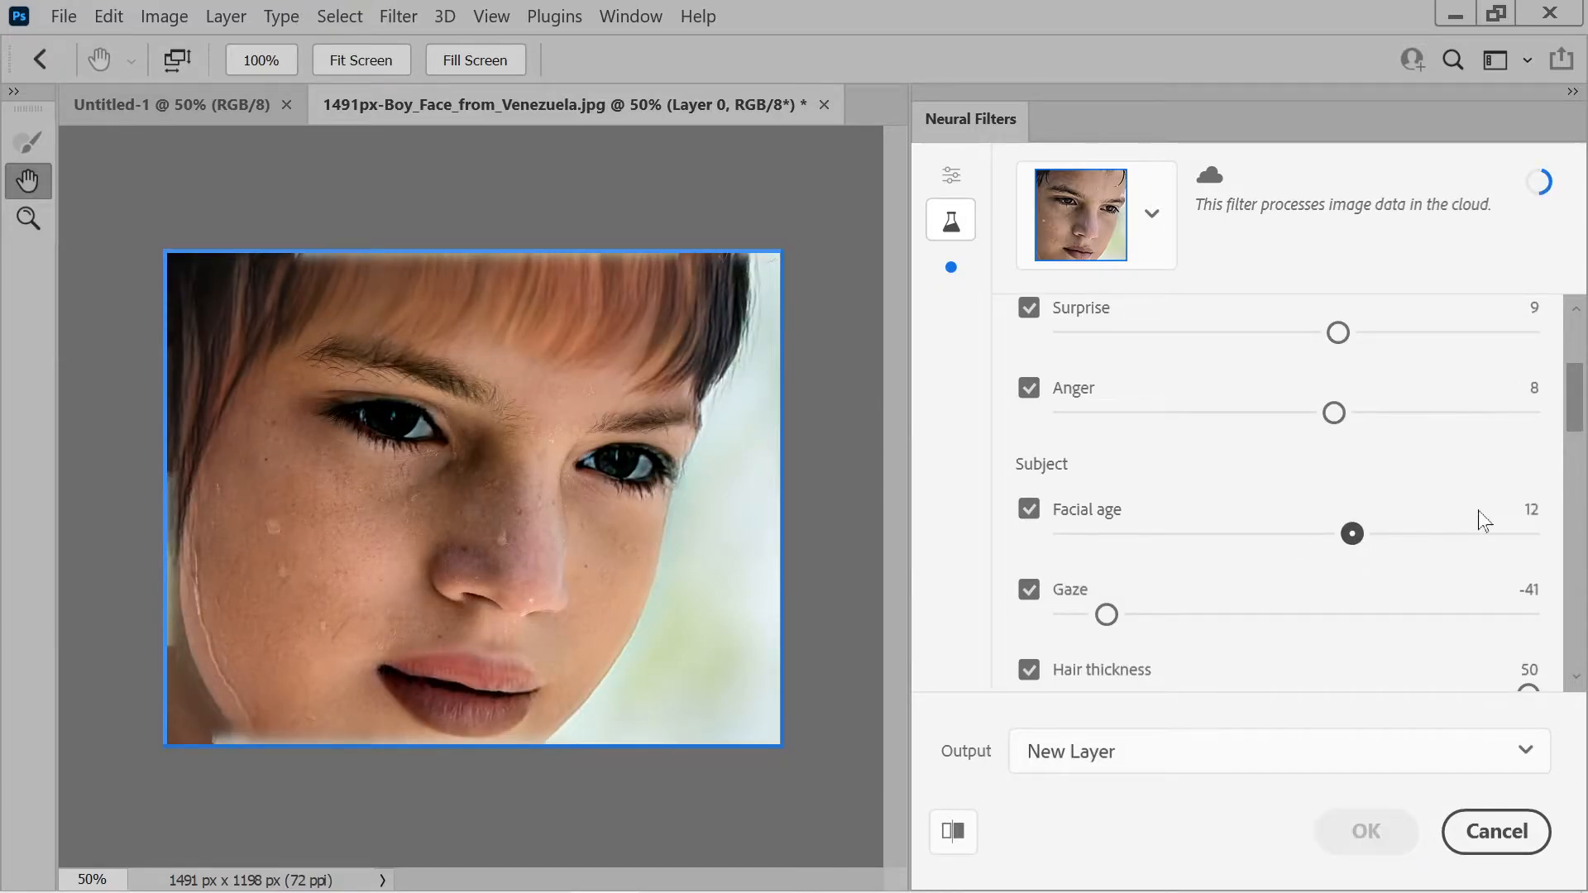
click(1510, 534)
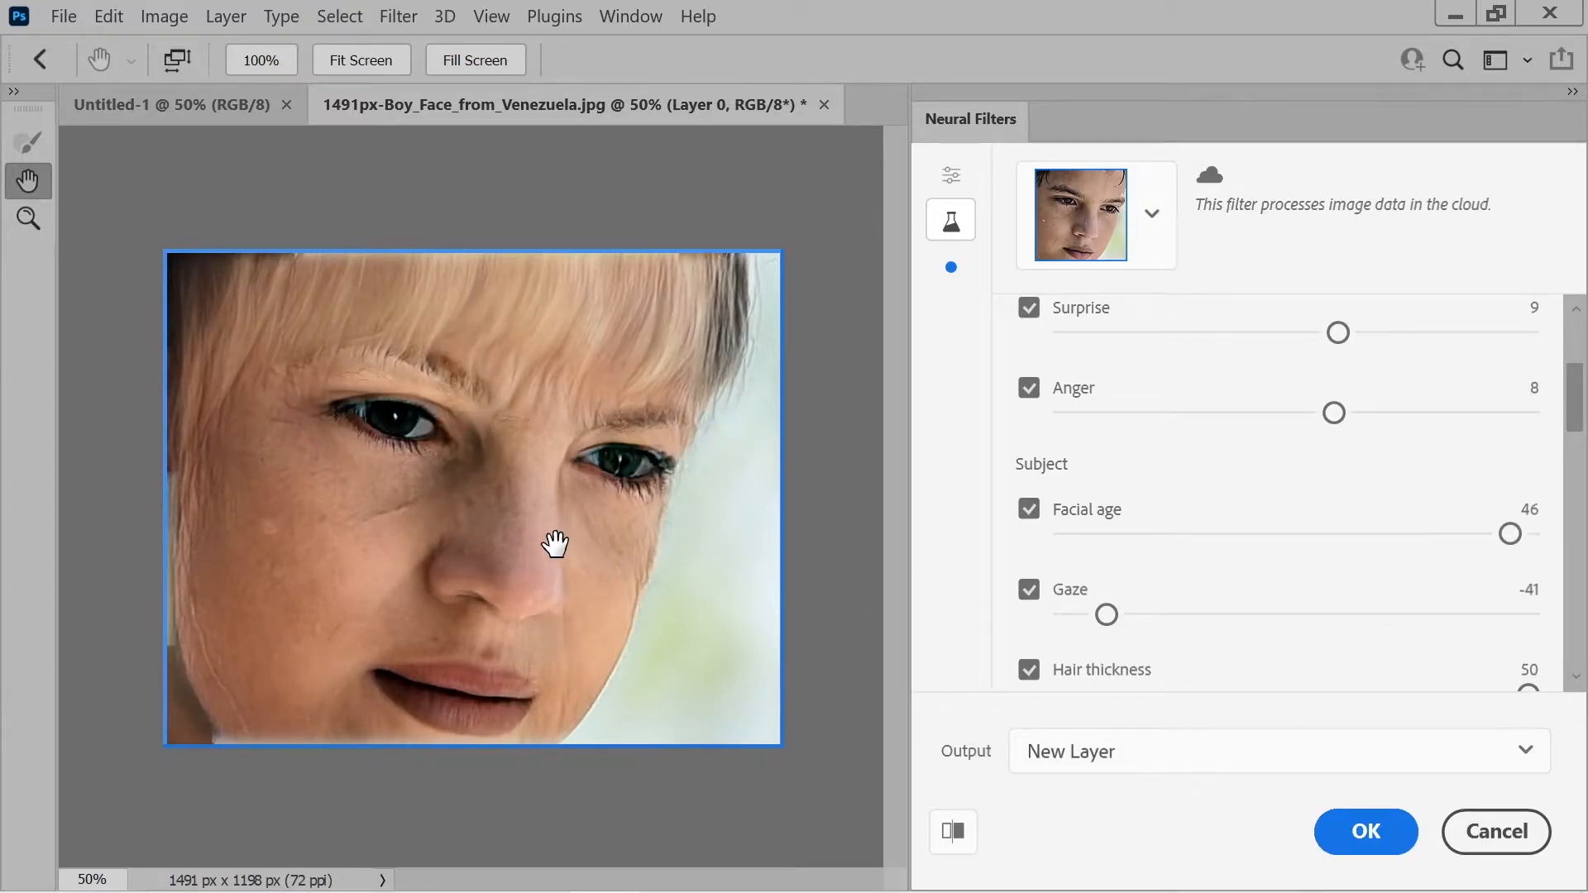
Step: Review the remaining Smart Portrait options and set the Anger expression to 47
scroll(1055, 457, down, 5)
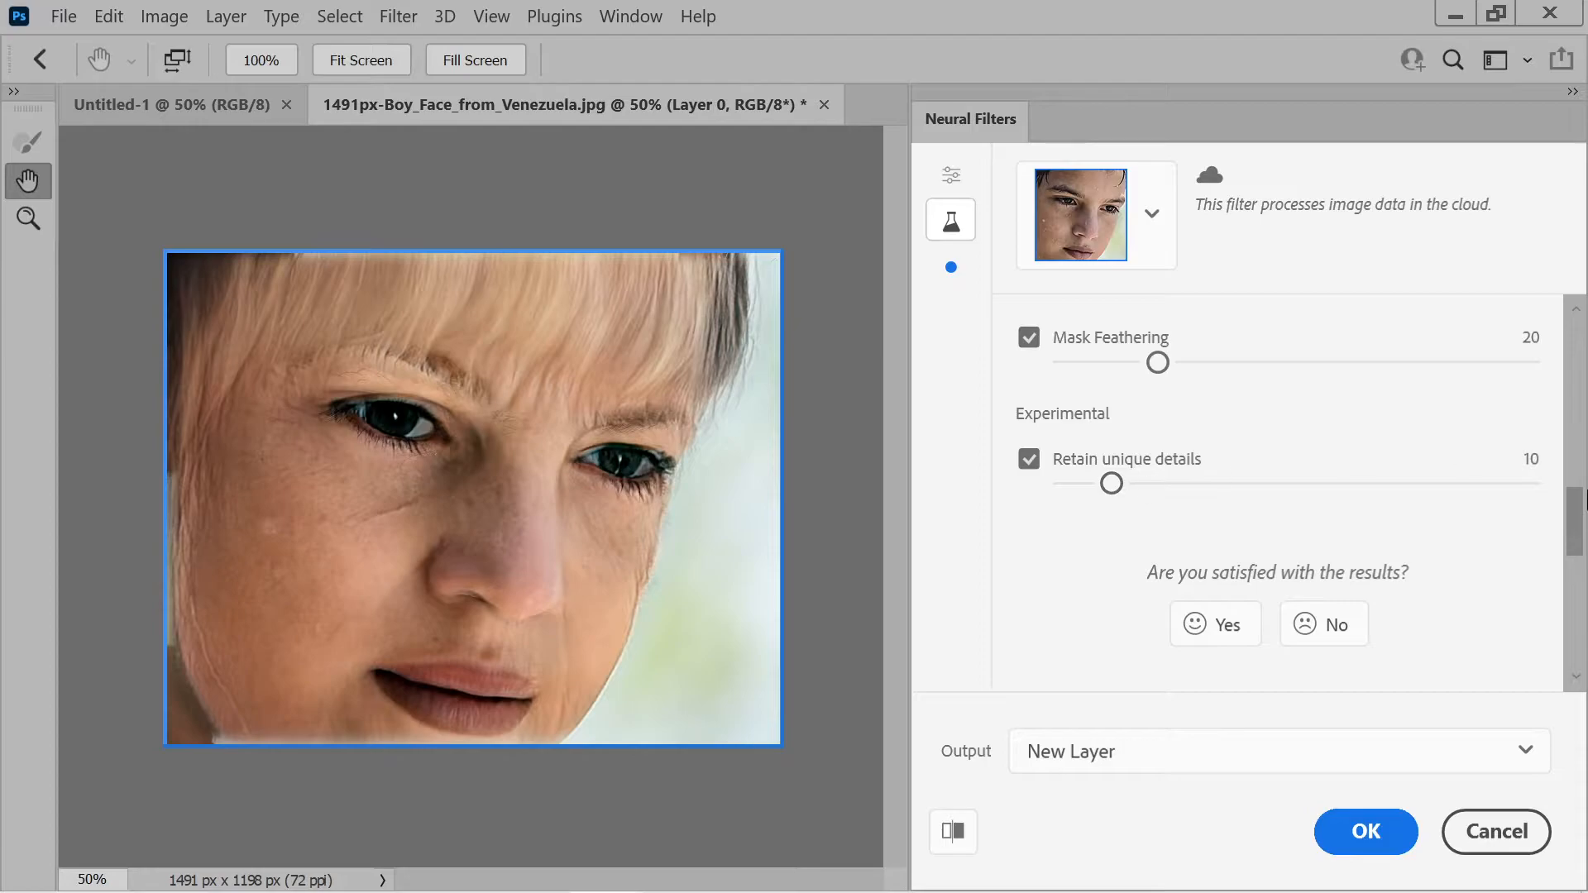
scroll(1365, 449, up, 10)
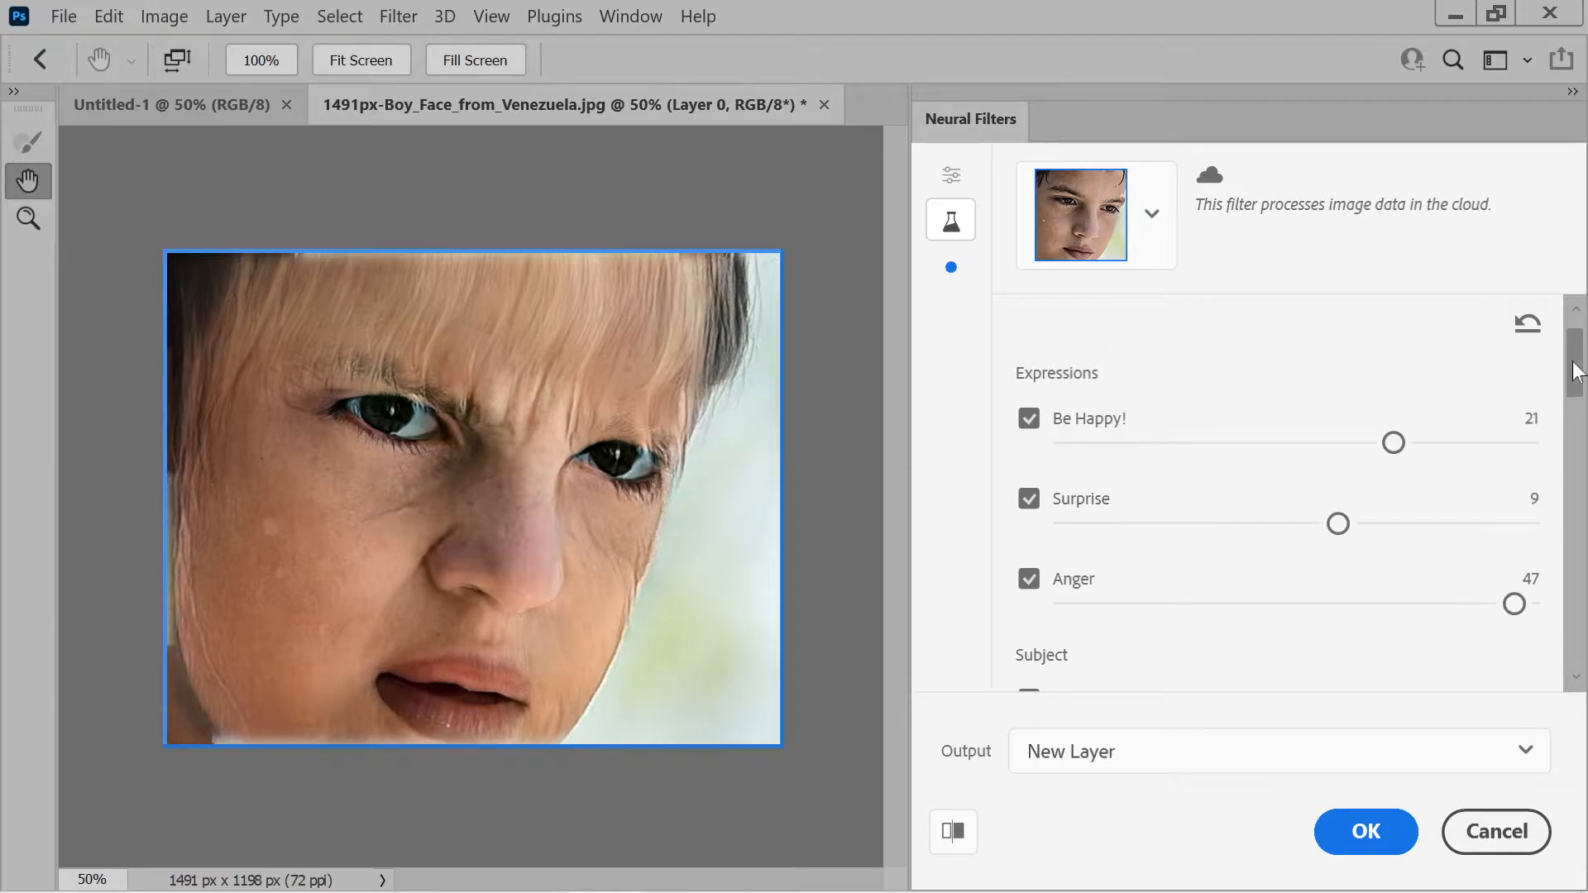
drag(1574, 374, 1554, 527)
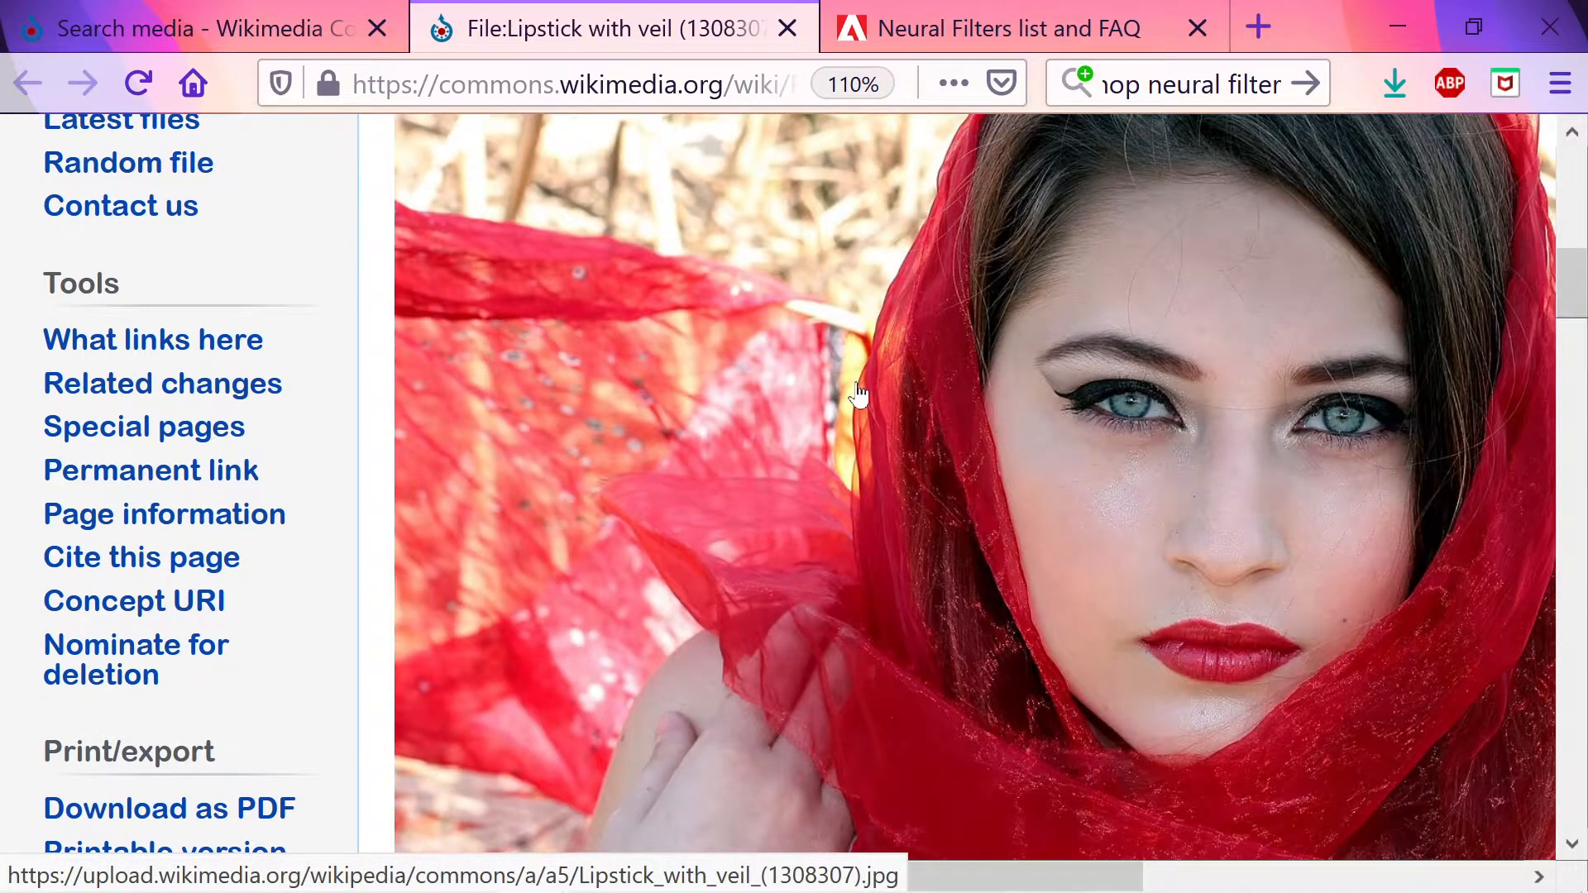
Step: Examine the source, date and licensing details on the Wikimedia Commons page of the Lipstick with veil image
scroll(857, 393, down, 15)
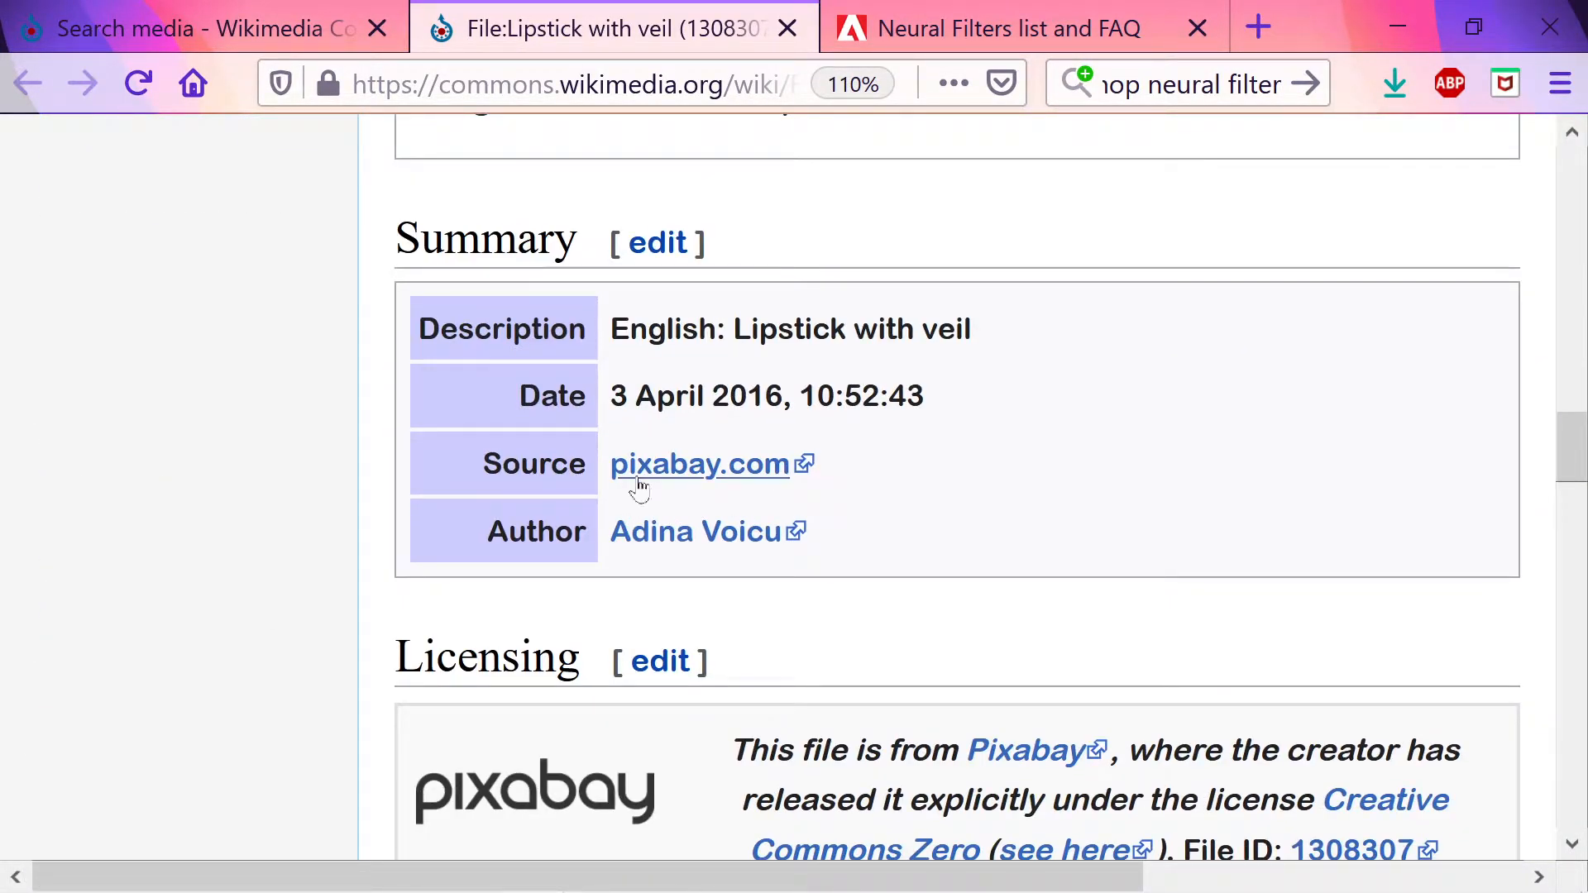
scroll(660, 415, right, 3)
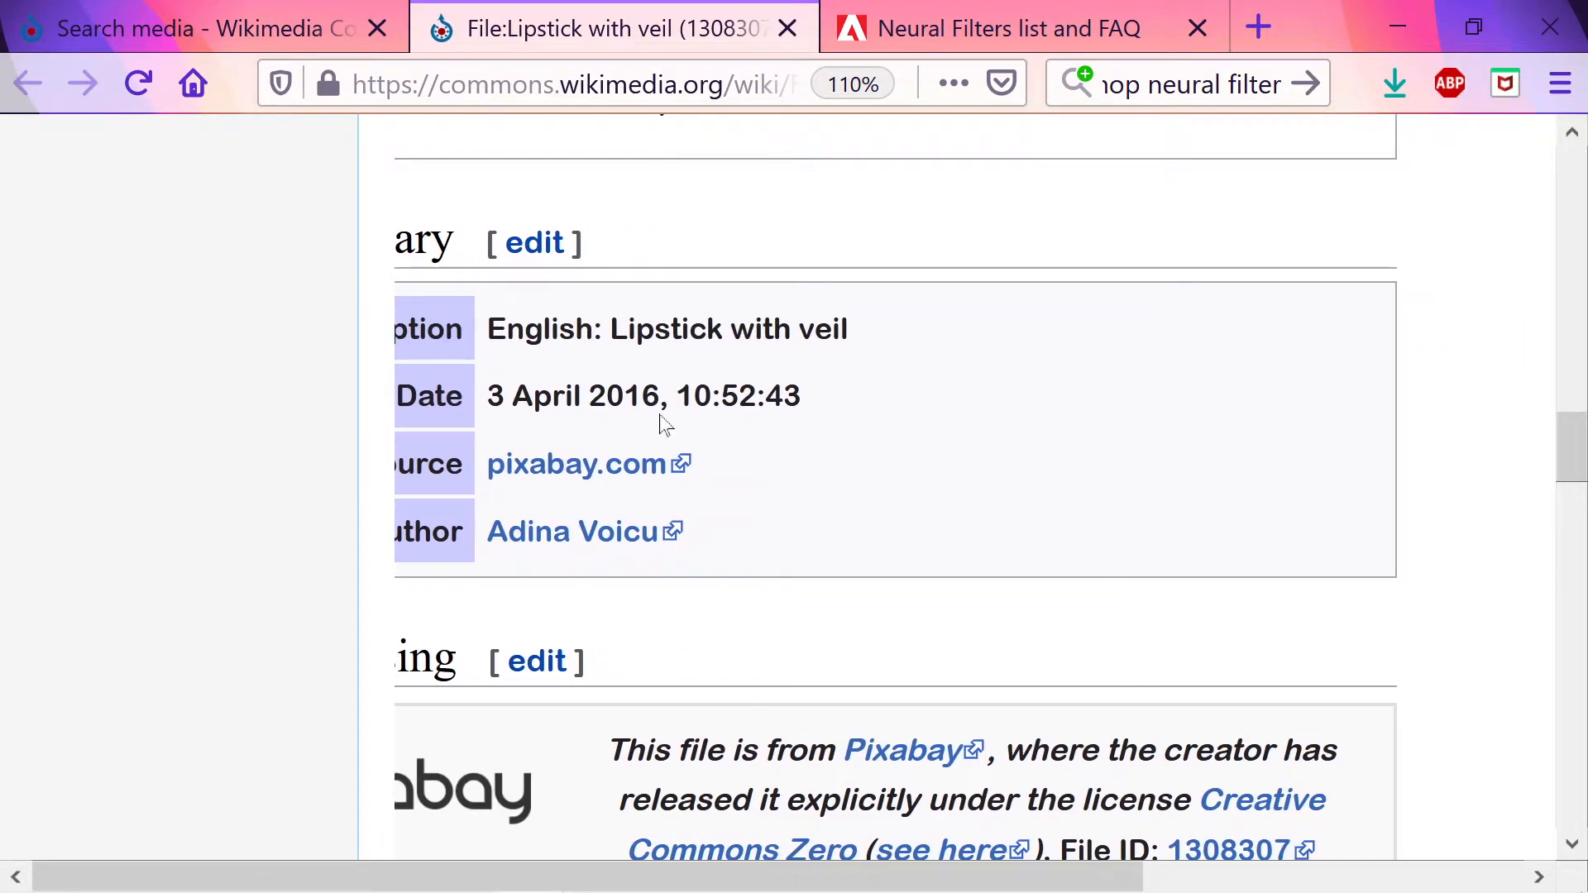
scroll(660, 415, left, 3)
drag(610, 395, 762, 430)
click(761, 430)
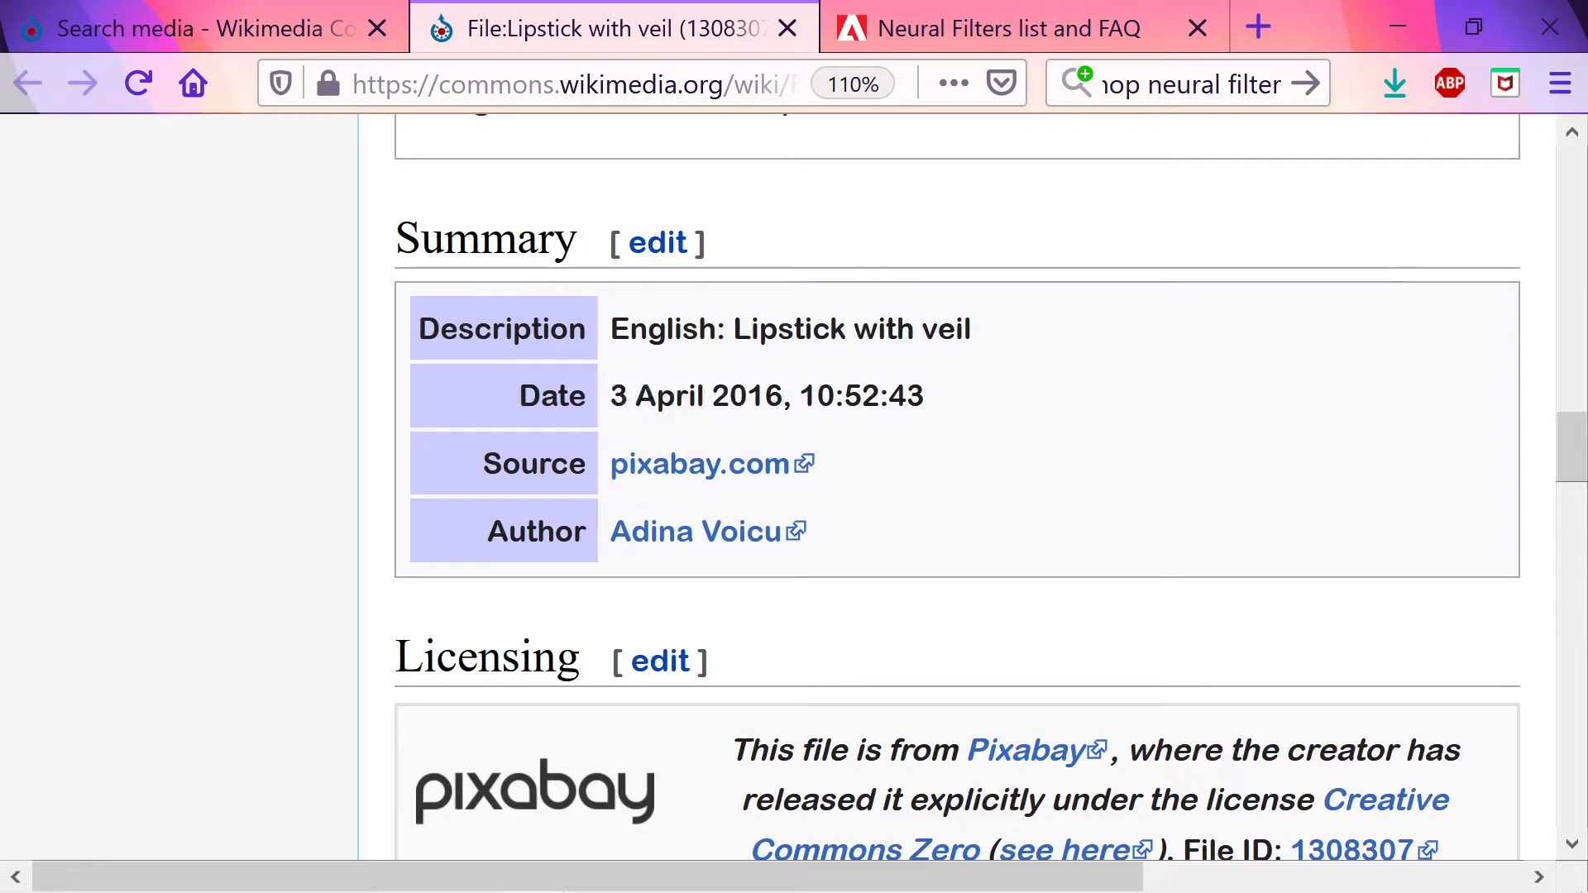
scroll(769, 417, down, 3)
drag(747, 529, 1201, 580)
click(1201, 579)
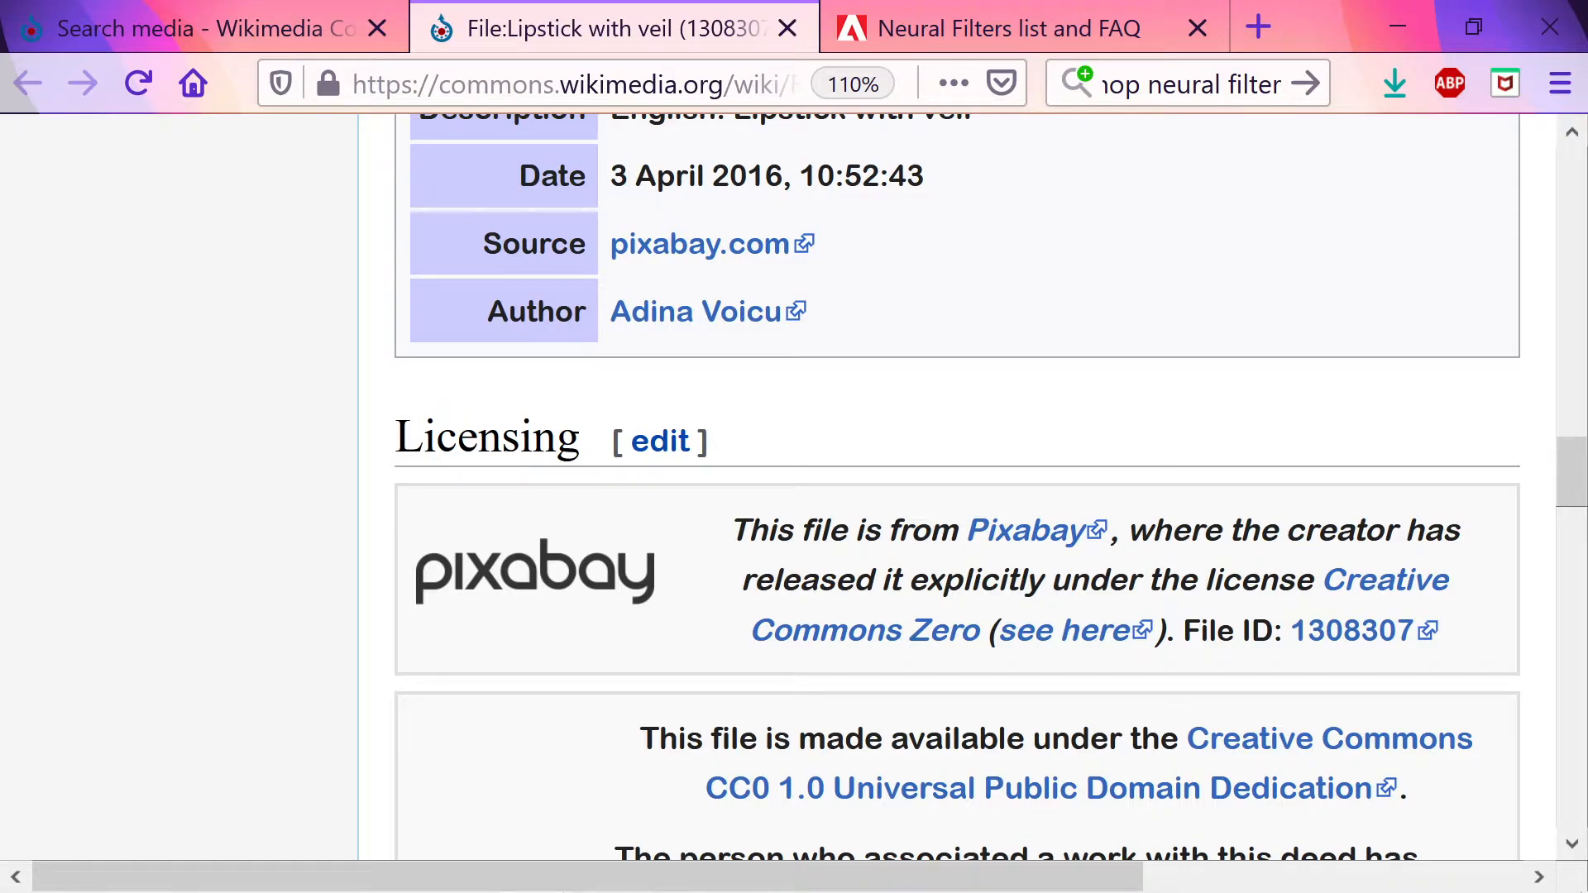
scroll(749, 545, up, 3)
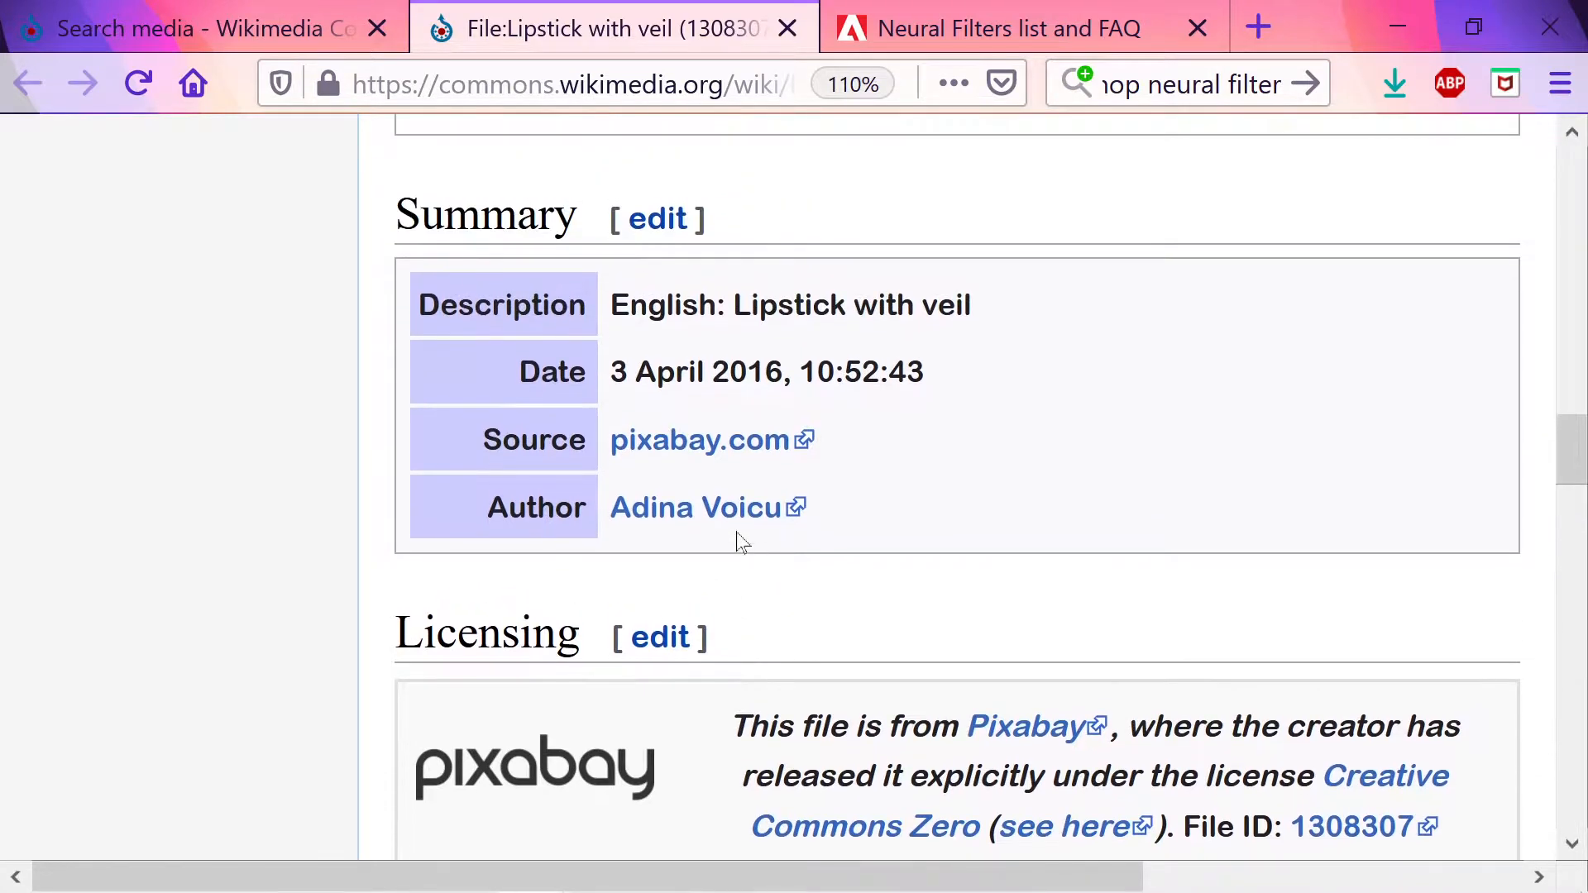
drag(610, 373, 834, 370)
click(833, 369)
Step: Save the veil portrait's linked file as Lipstick_with_veil_(1308307).jpg in the cc0 Images folder and return to Photoshop
scroll(1023, 395, up, 15)
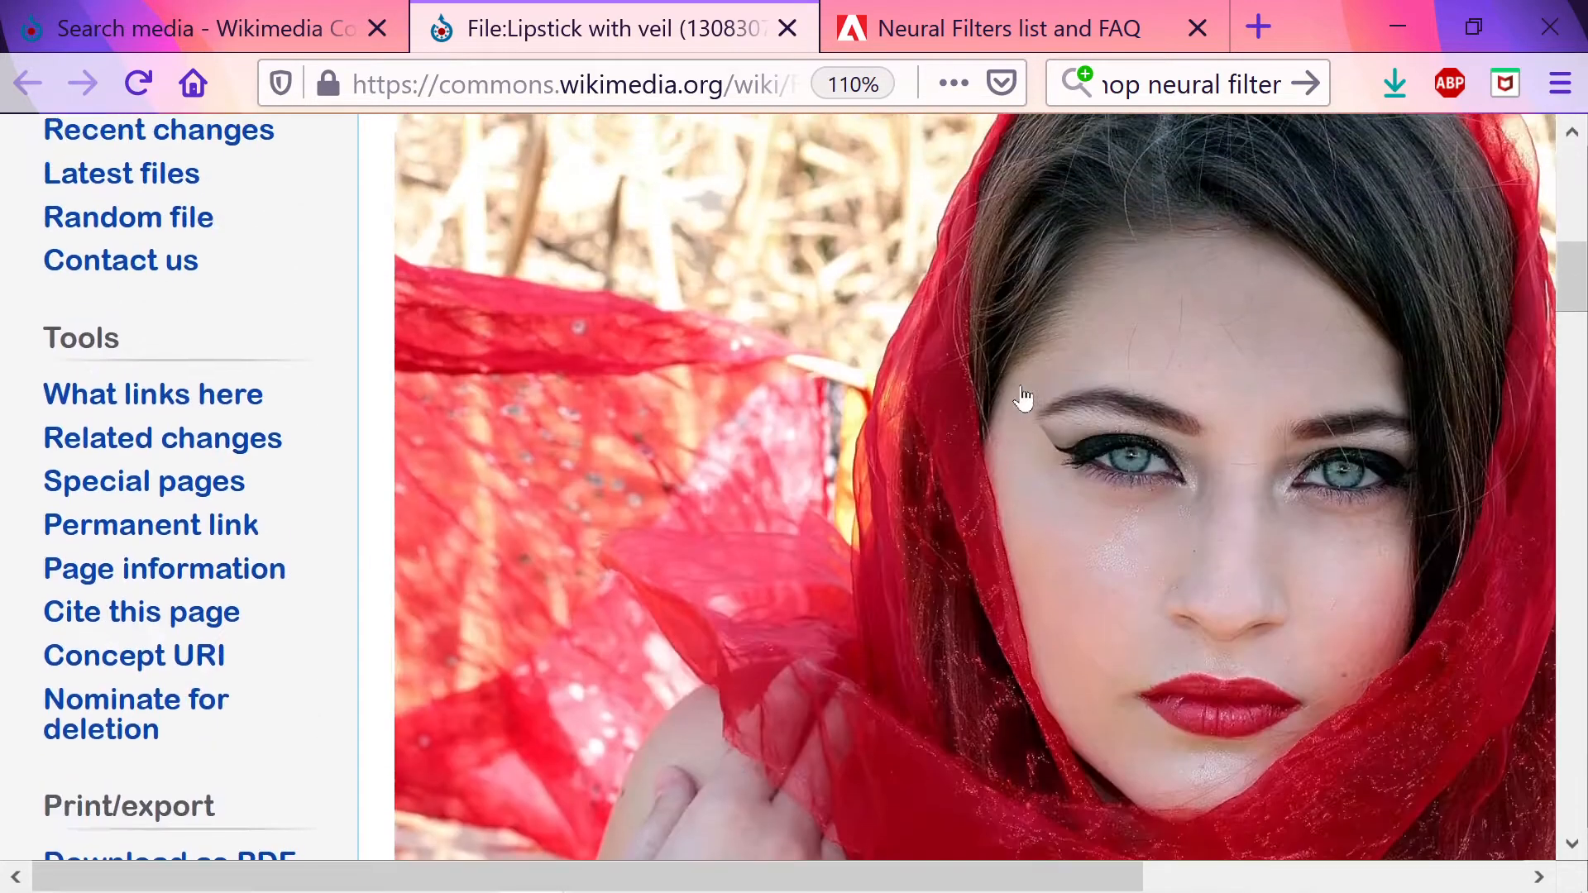
scroll(1023, 395, down, 3)
right_click(508, 355)
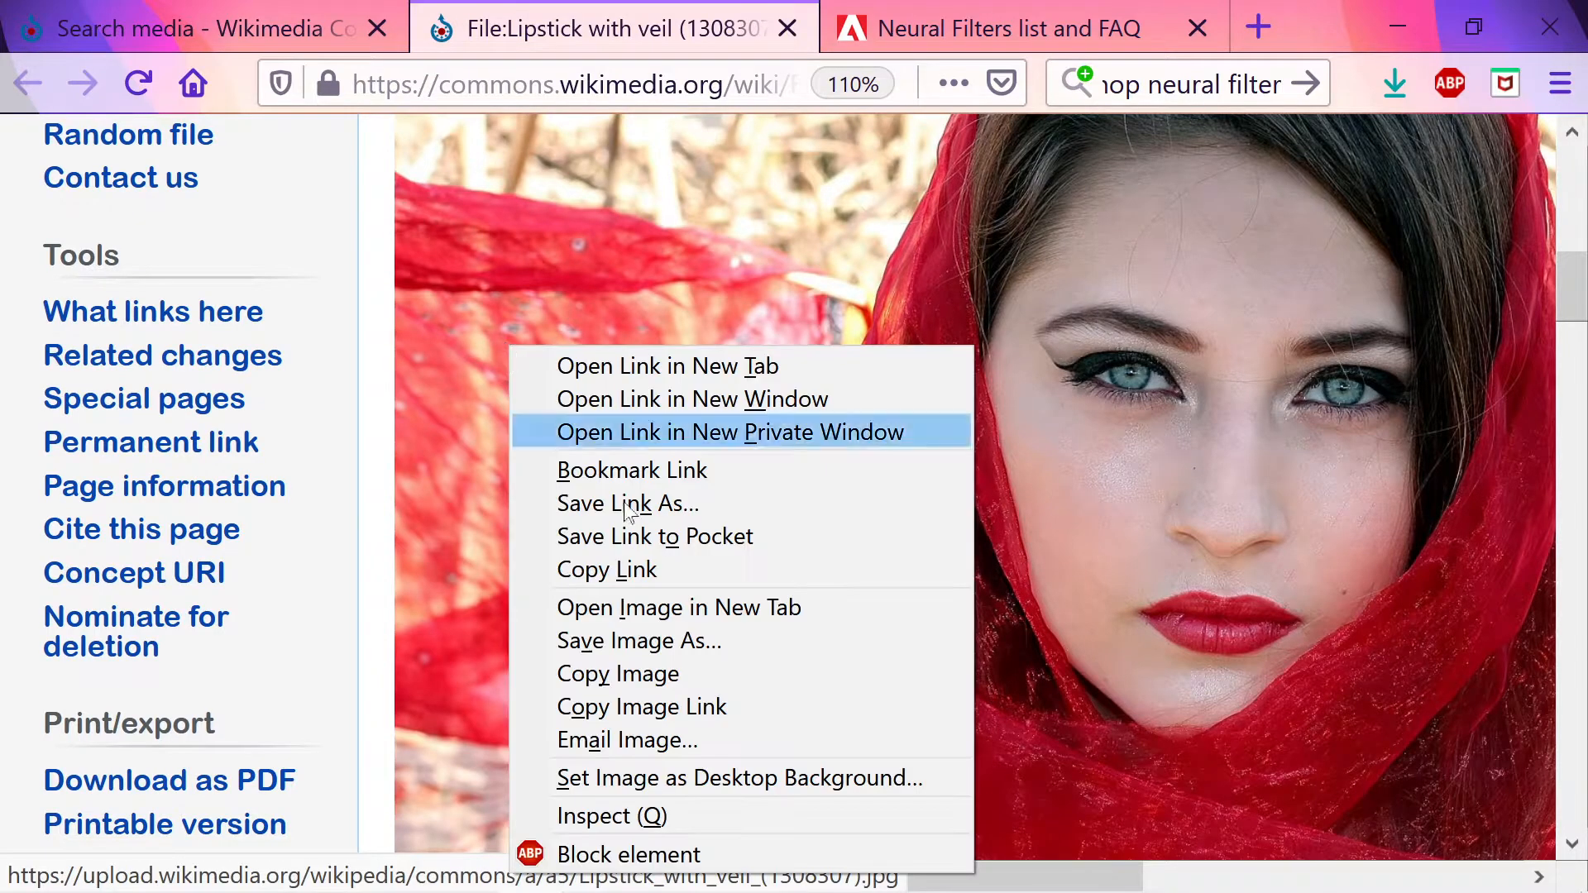
click(602, 503)
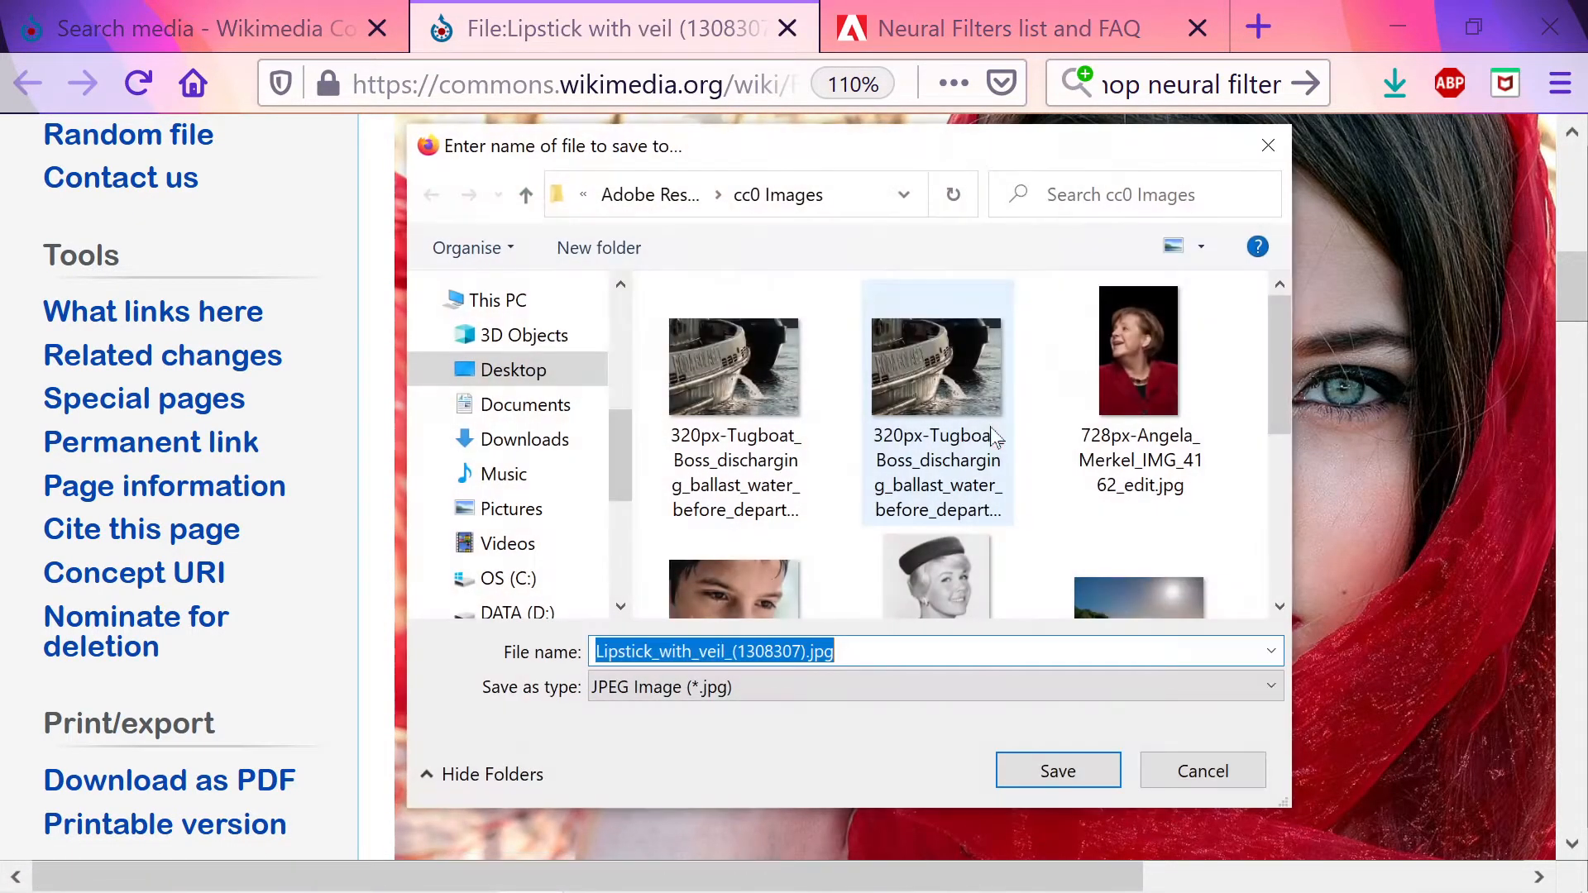
key(Return)
click(679, 875)
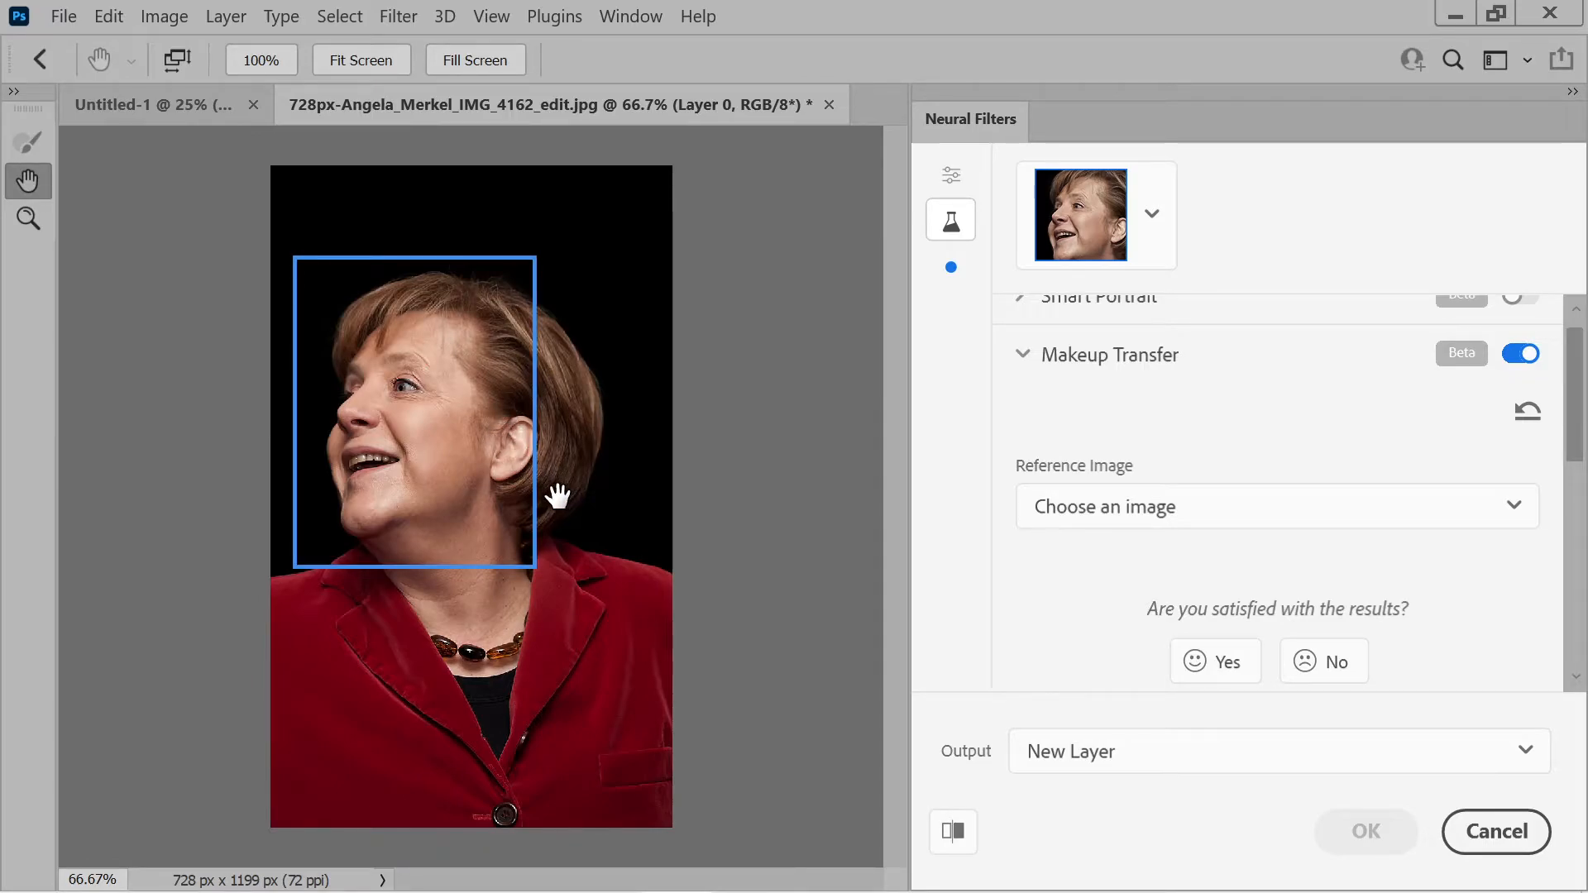
Step: Load Lipstick_with_veil_(1308307).jpg from the cc0 Images folder as the Makeup Transfer reference image, using the JPG file type
click(1167, 520)
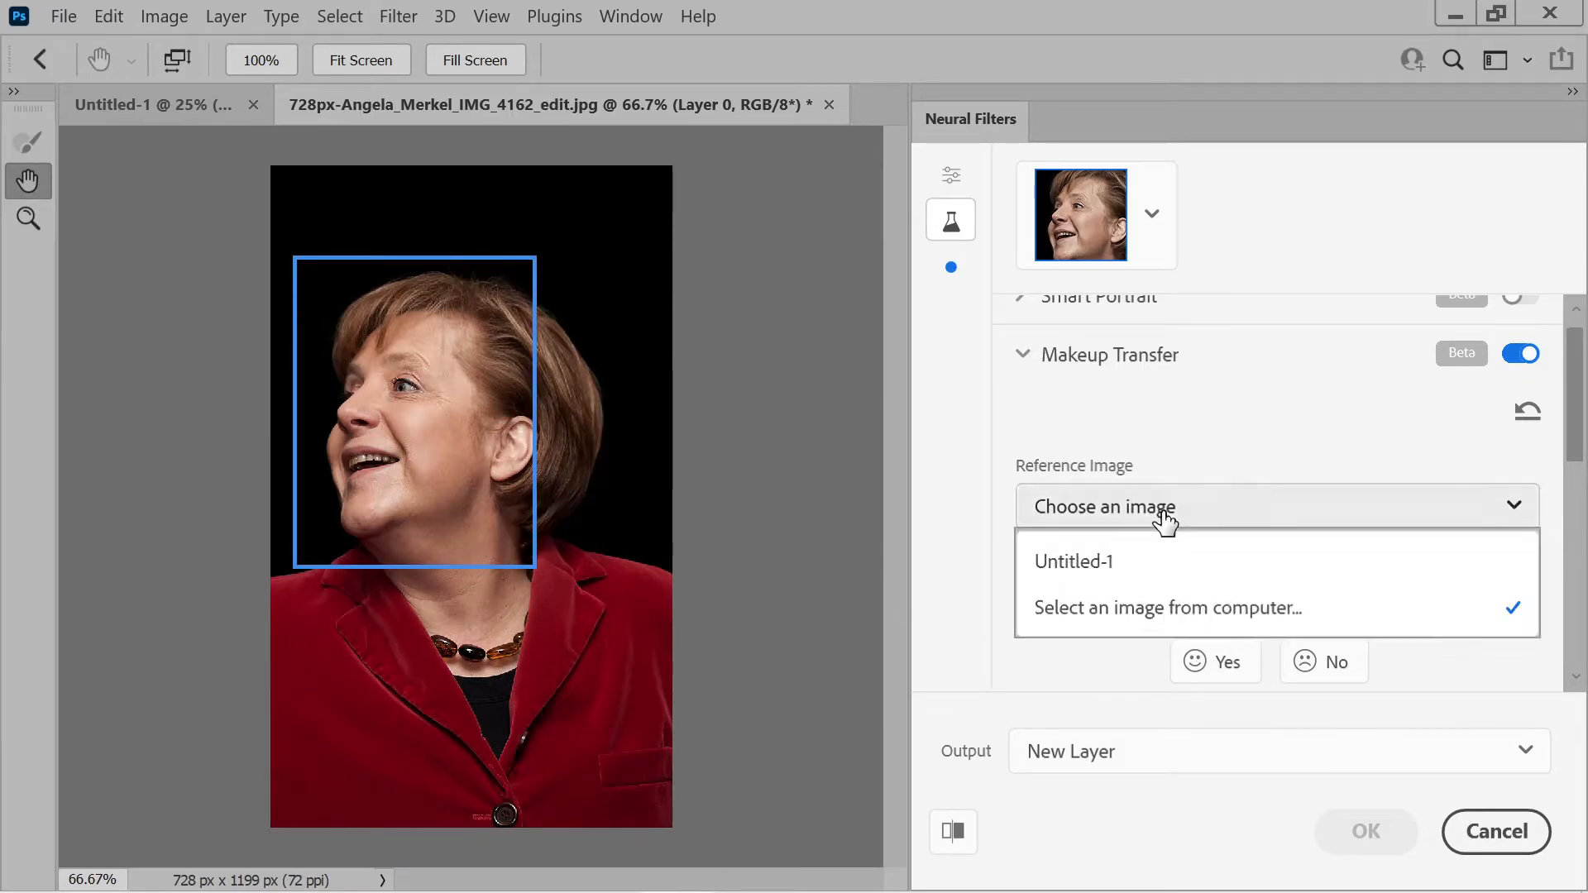
click(1106, 609)
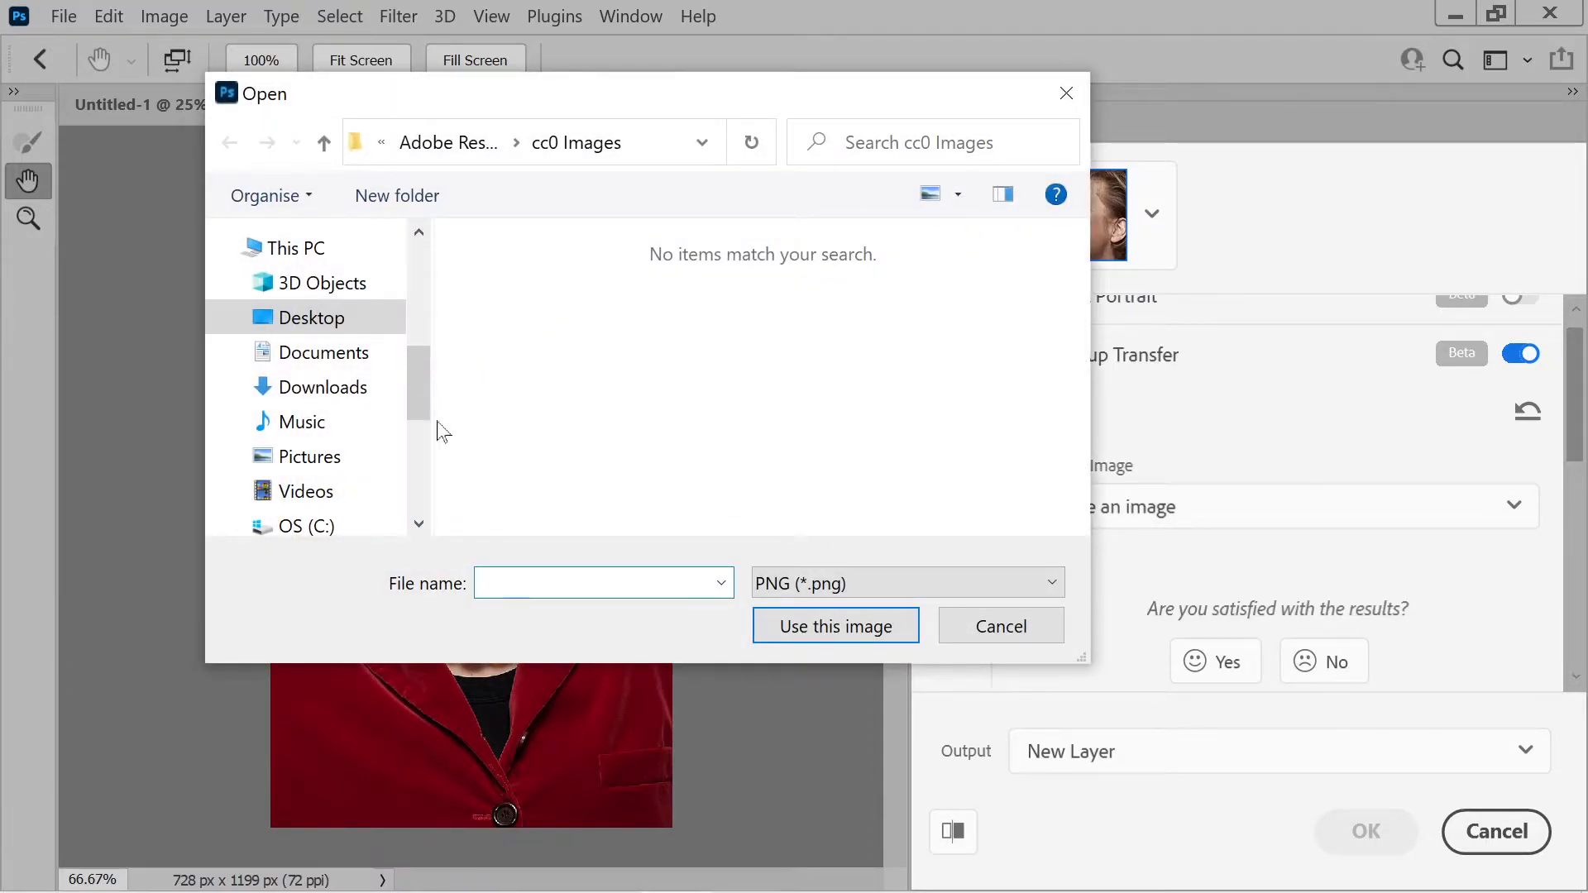
click(861, 588)
click(826, 638)
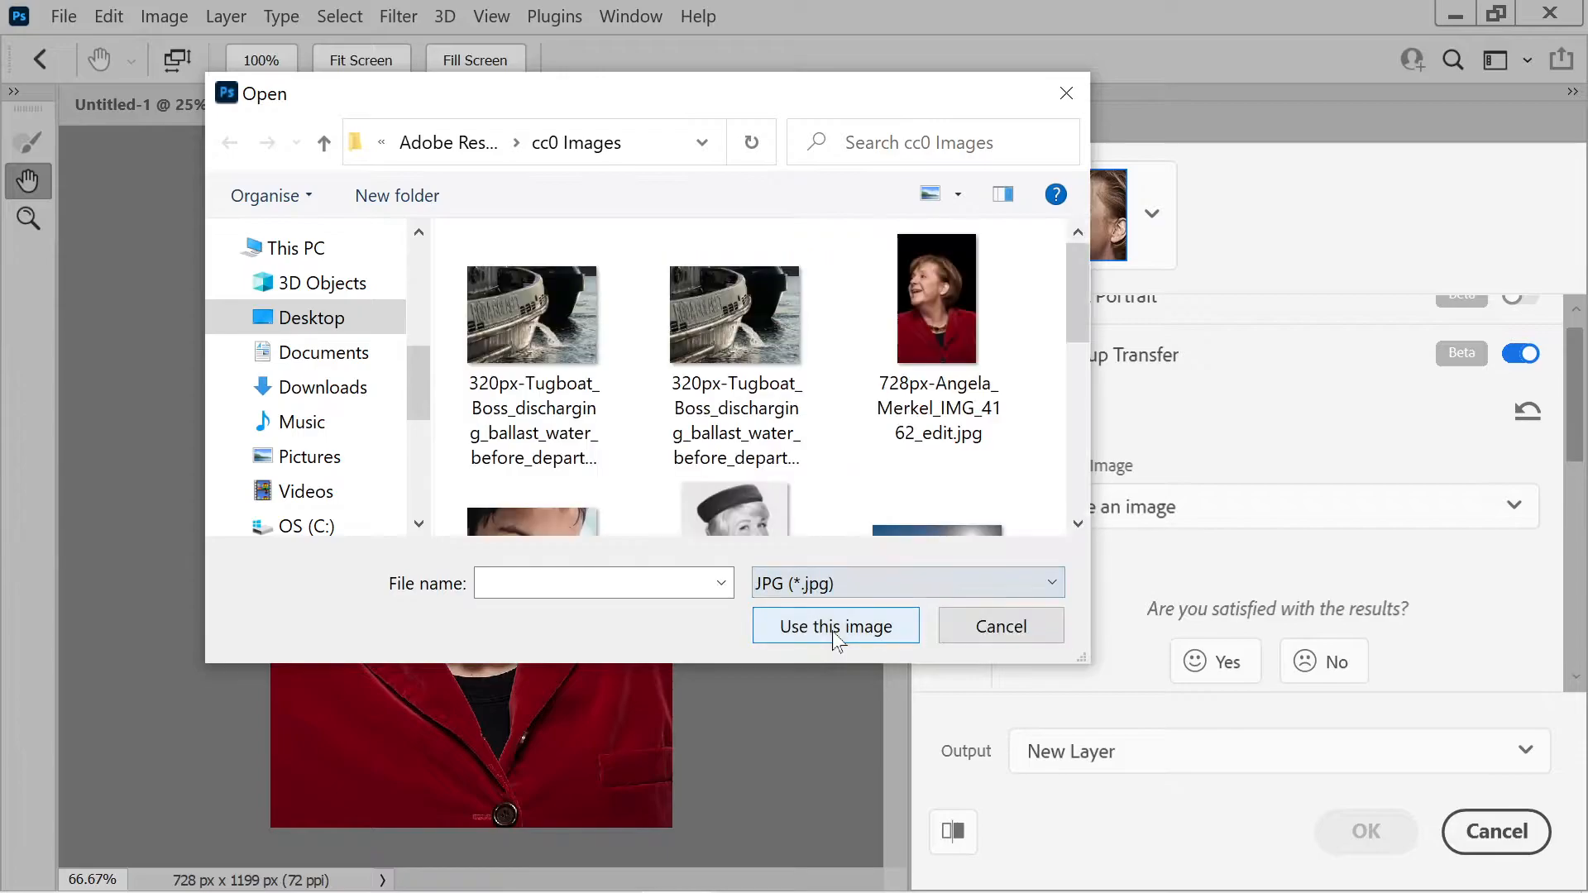
drag(1075, 316, 1069, 410)
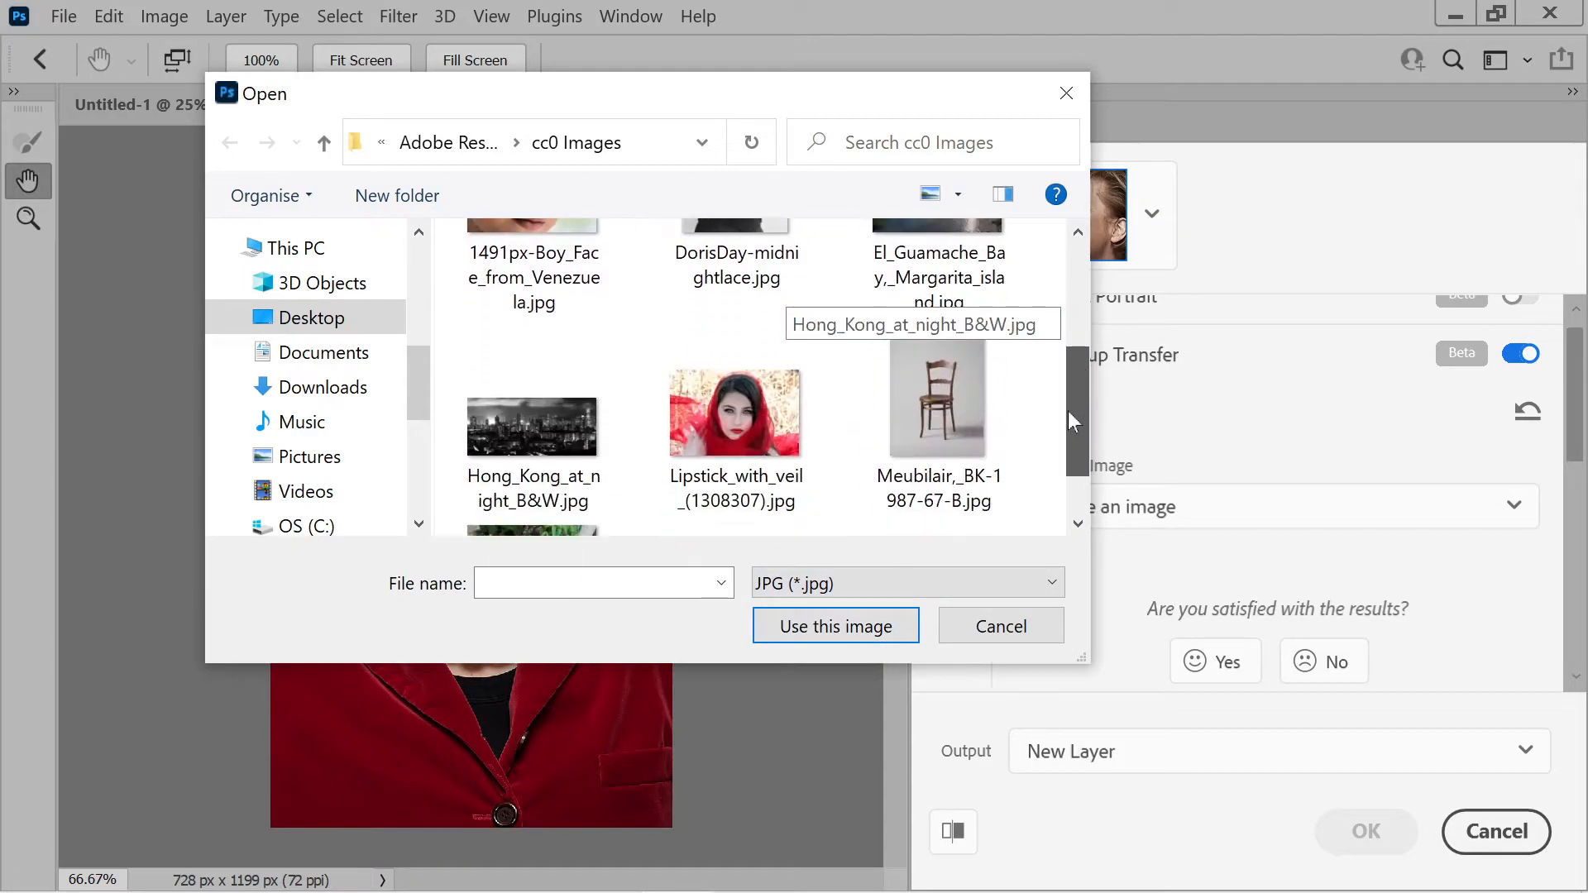
double_click(755, 460)
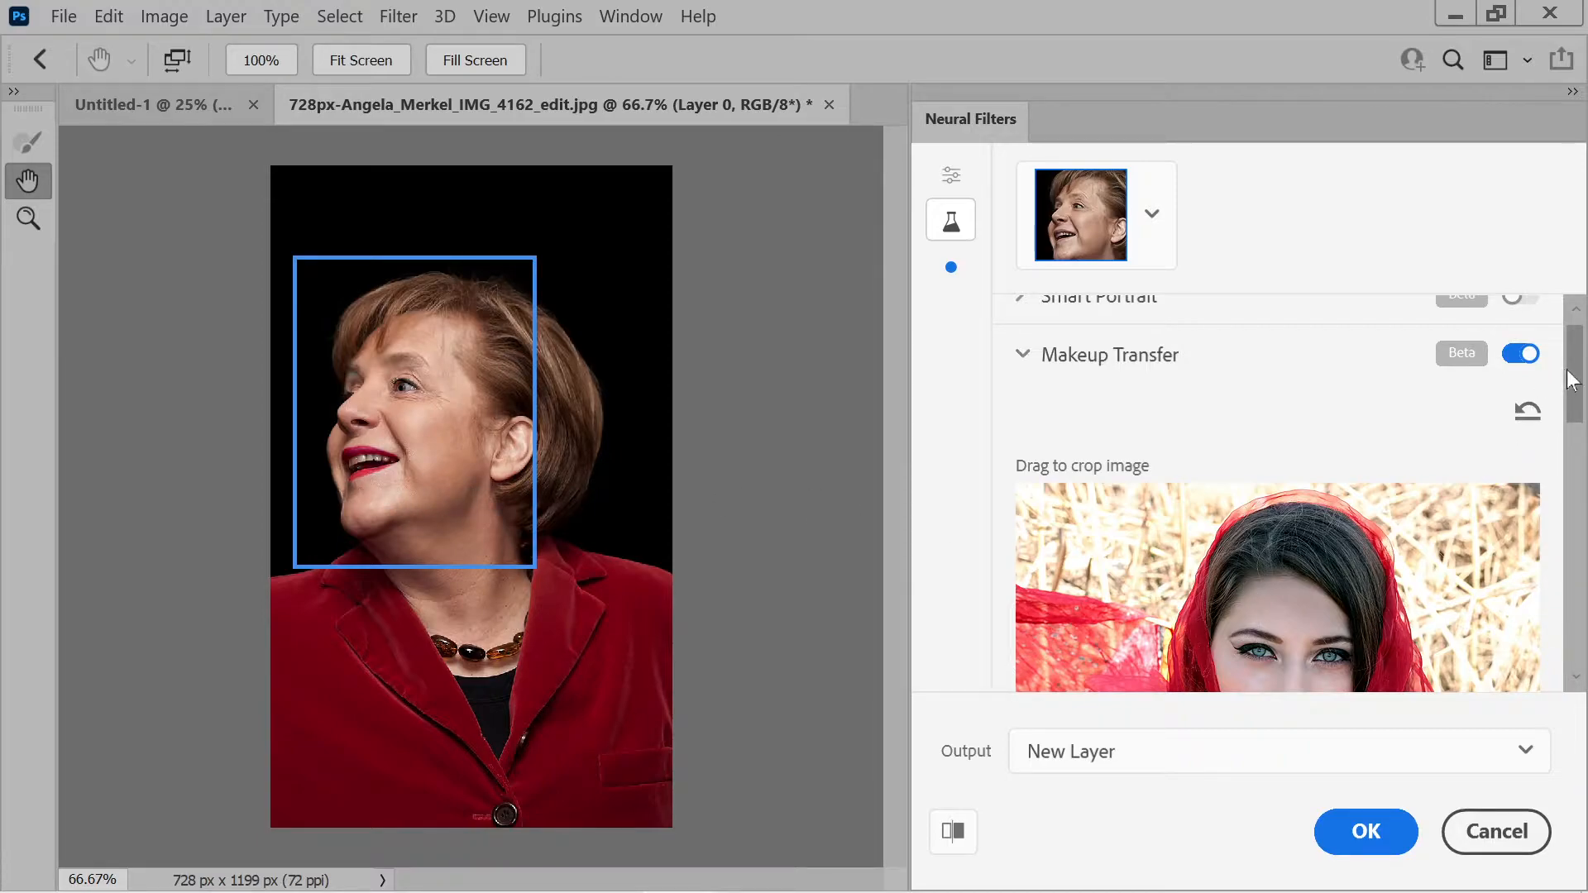
drag(1572, 398, 1570, 450)
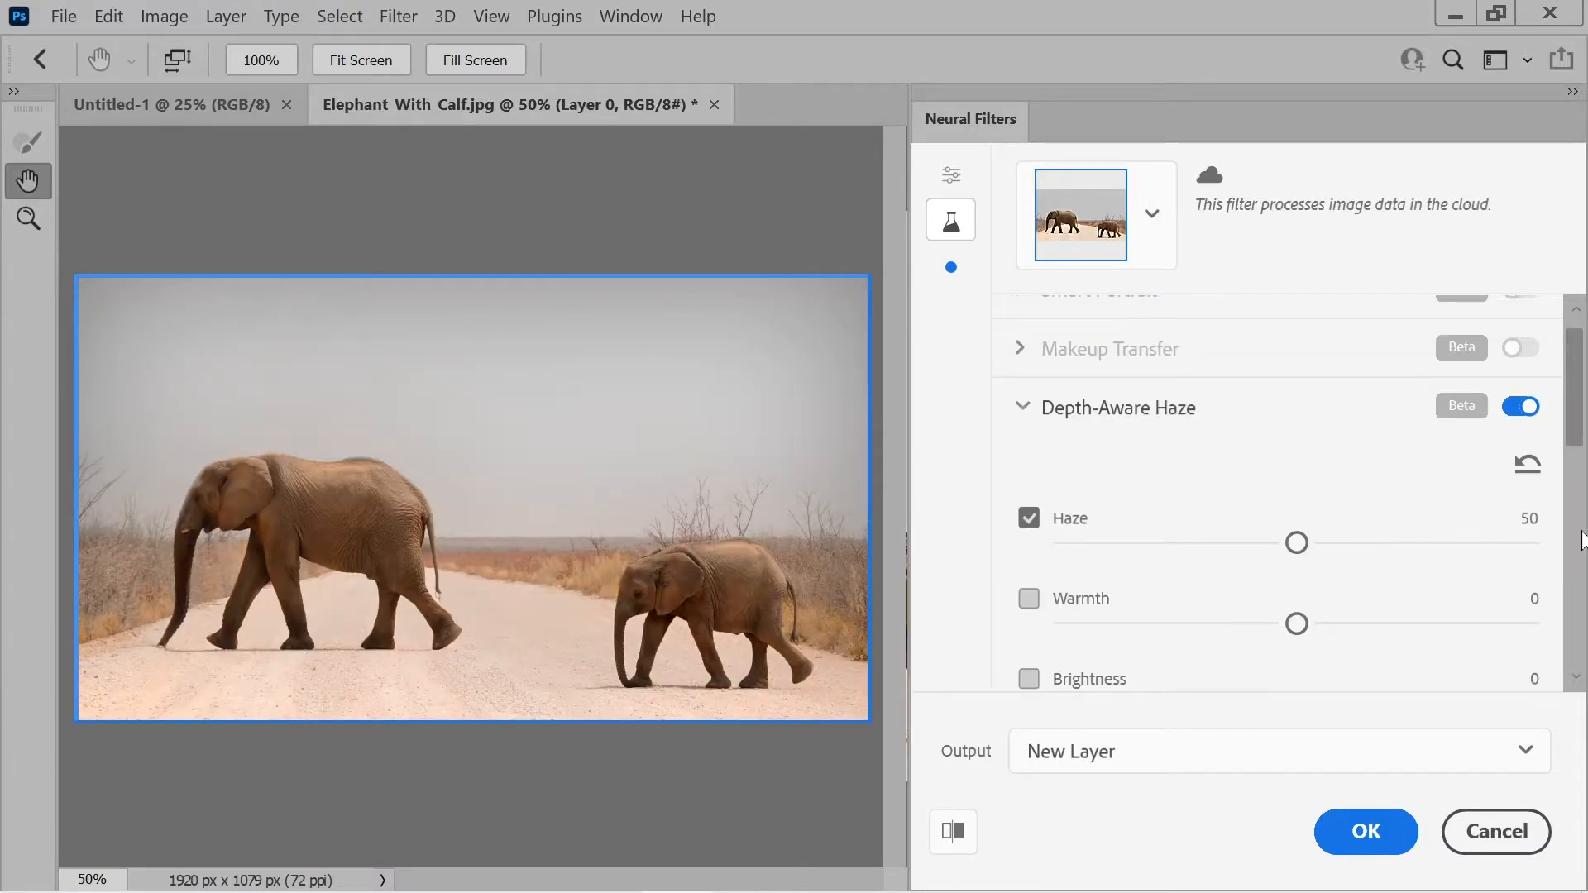
Step: Try the Depth-Aware Haze filter's Haze at 93, 100 and 0 on the elephant photo, then set it back to 50
mouse_move(1580, 443)
mouse_down()
mouse_move(1579, 489)
mouse_move(1576, 468)
mouse_up()
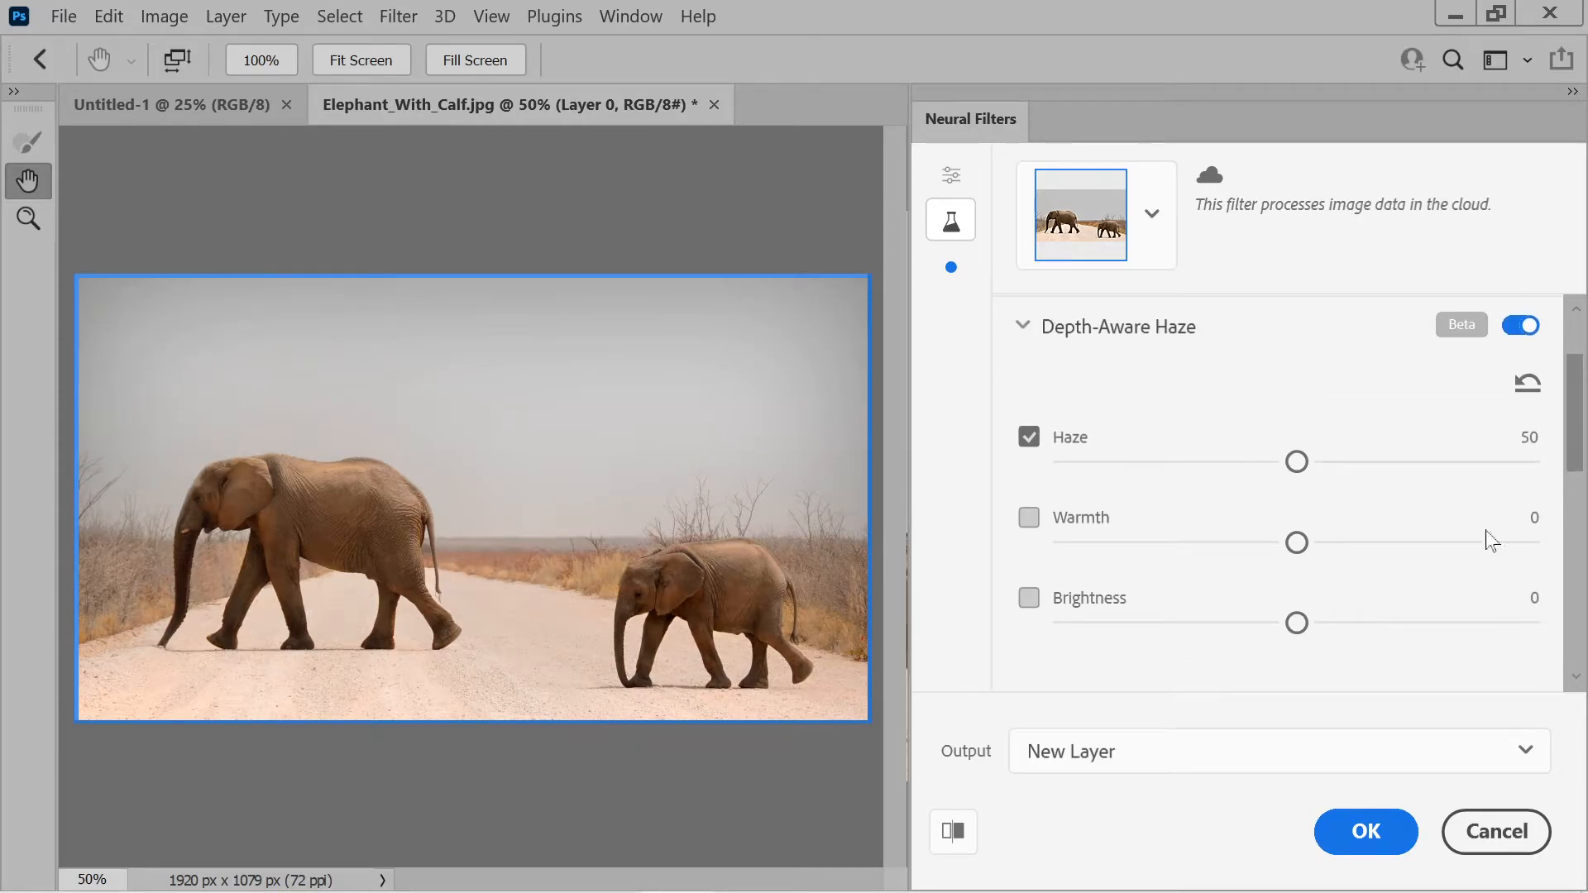
drag(1288, 467, 1508, 483)
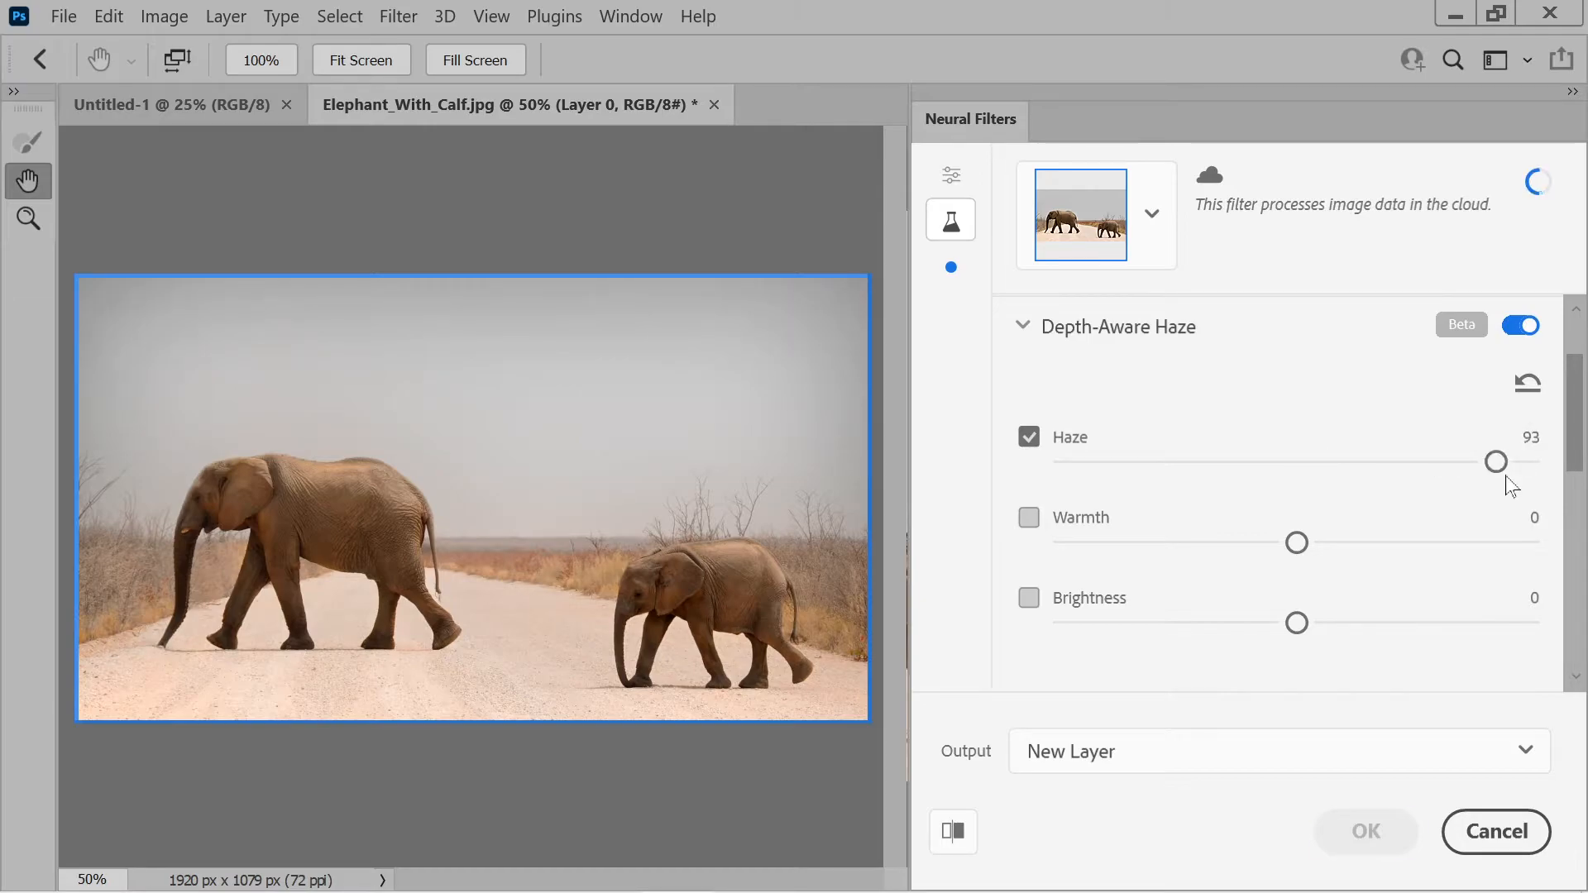
drag(1503, 473, 1551, 476)
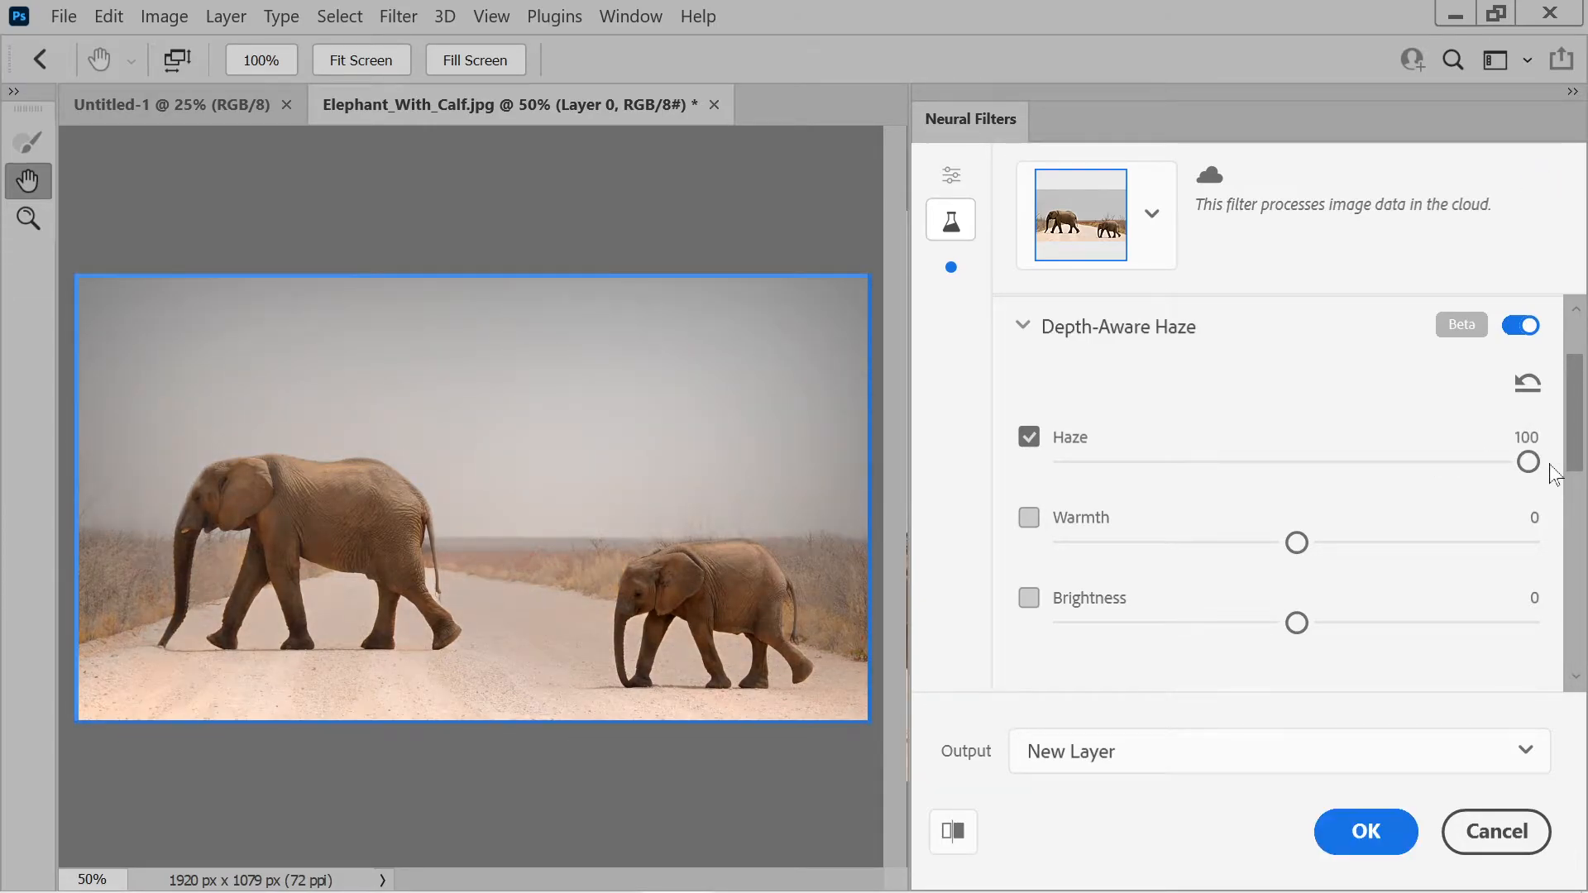
drag(1529, 461, 915, 511)
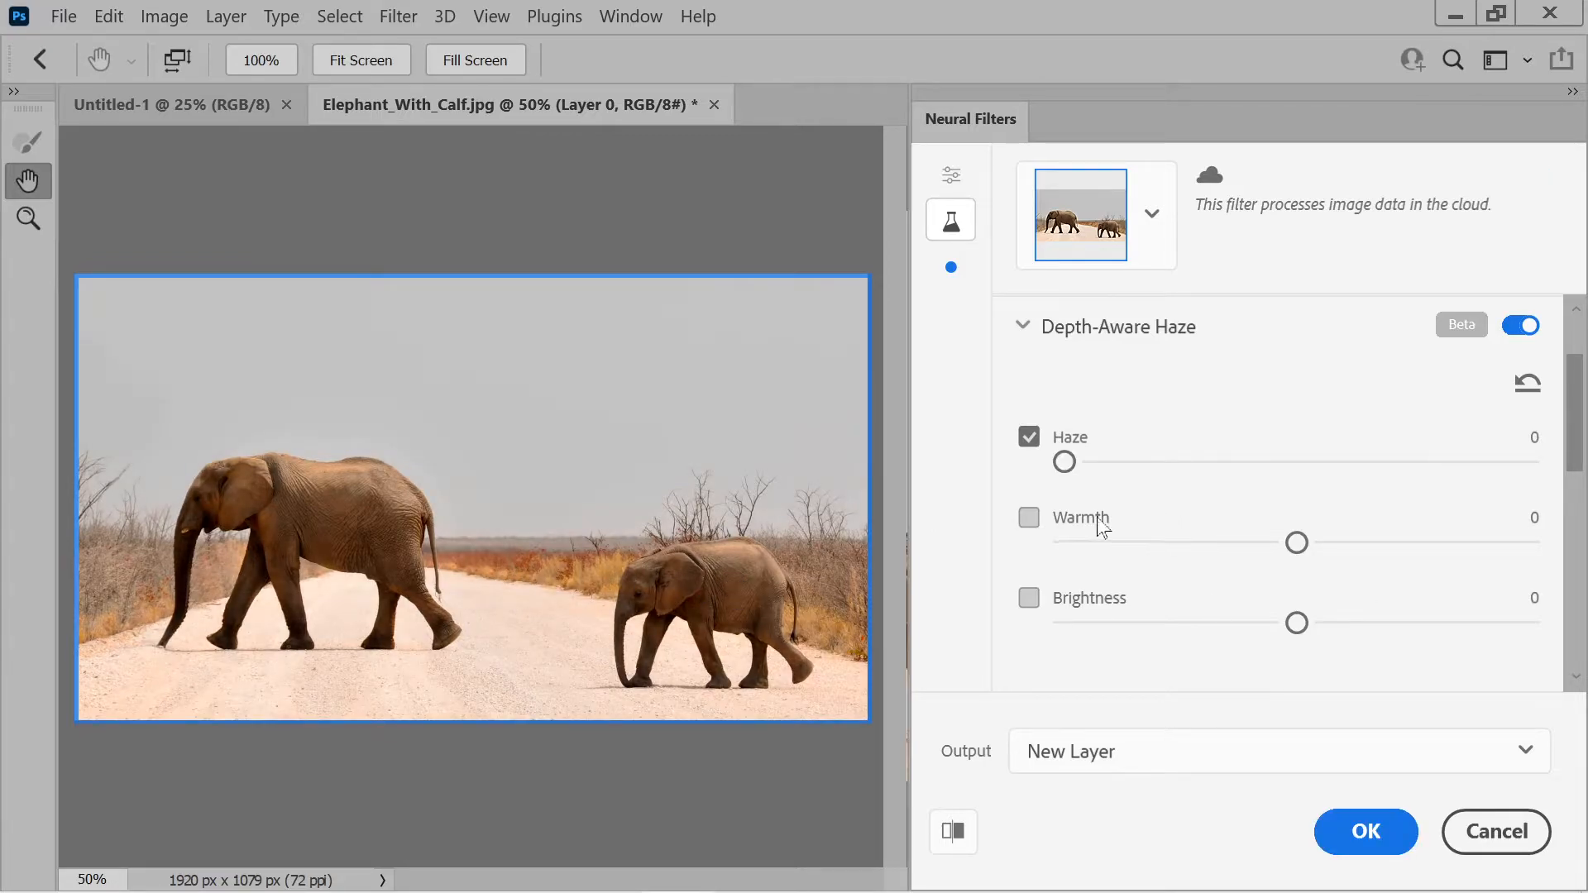
drag(1067, 461, 1297, 494)
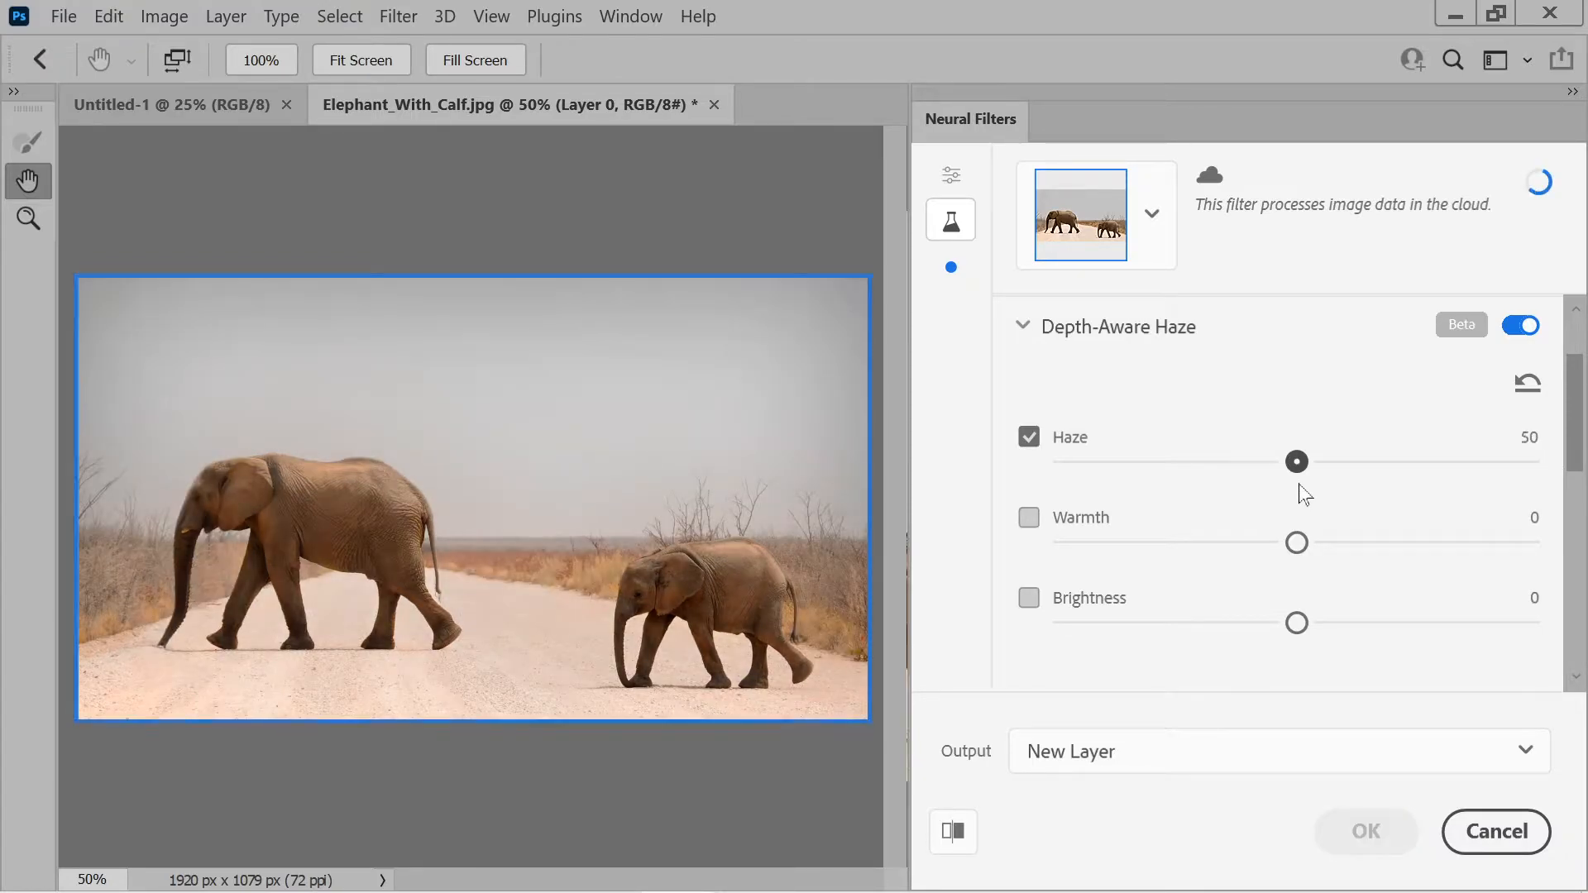
Step: Set the Depth-Aware Haze filter's Haze to 0 and Warmth to 50 on the elephant photo, and raise its Brightness
drag(1295, 548, 1529, 560)
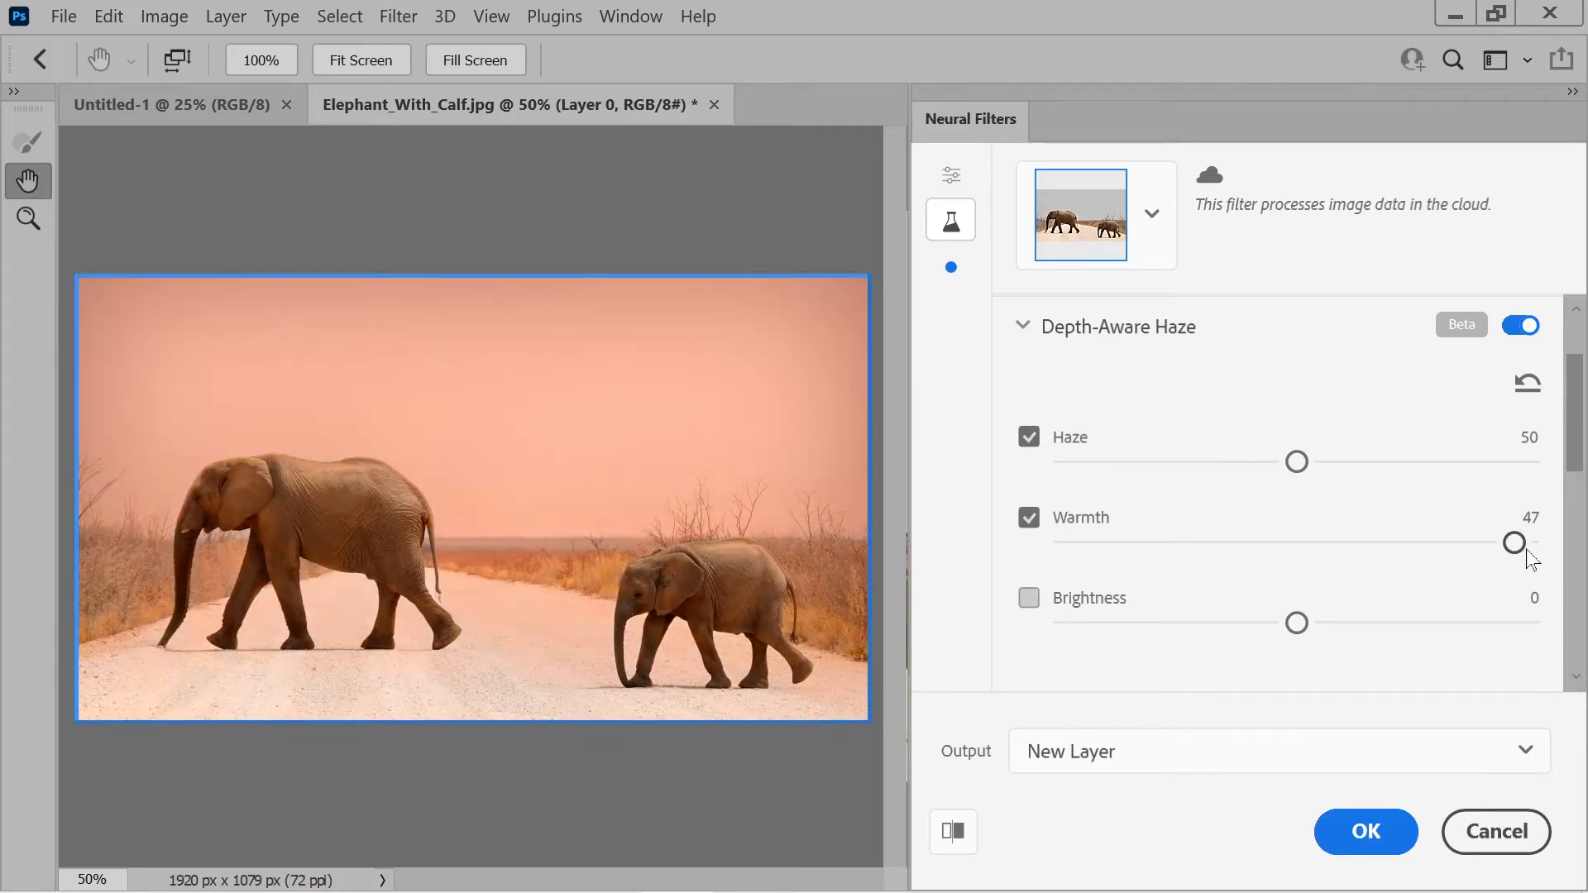
drag(1297, 463, 1055, 475)
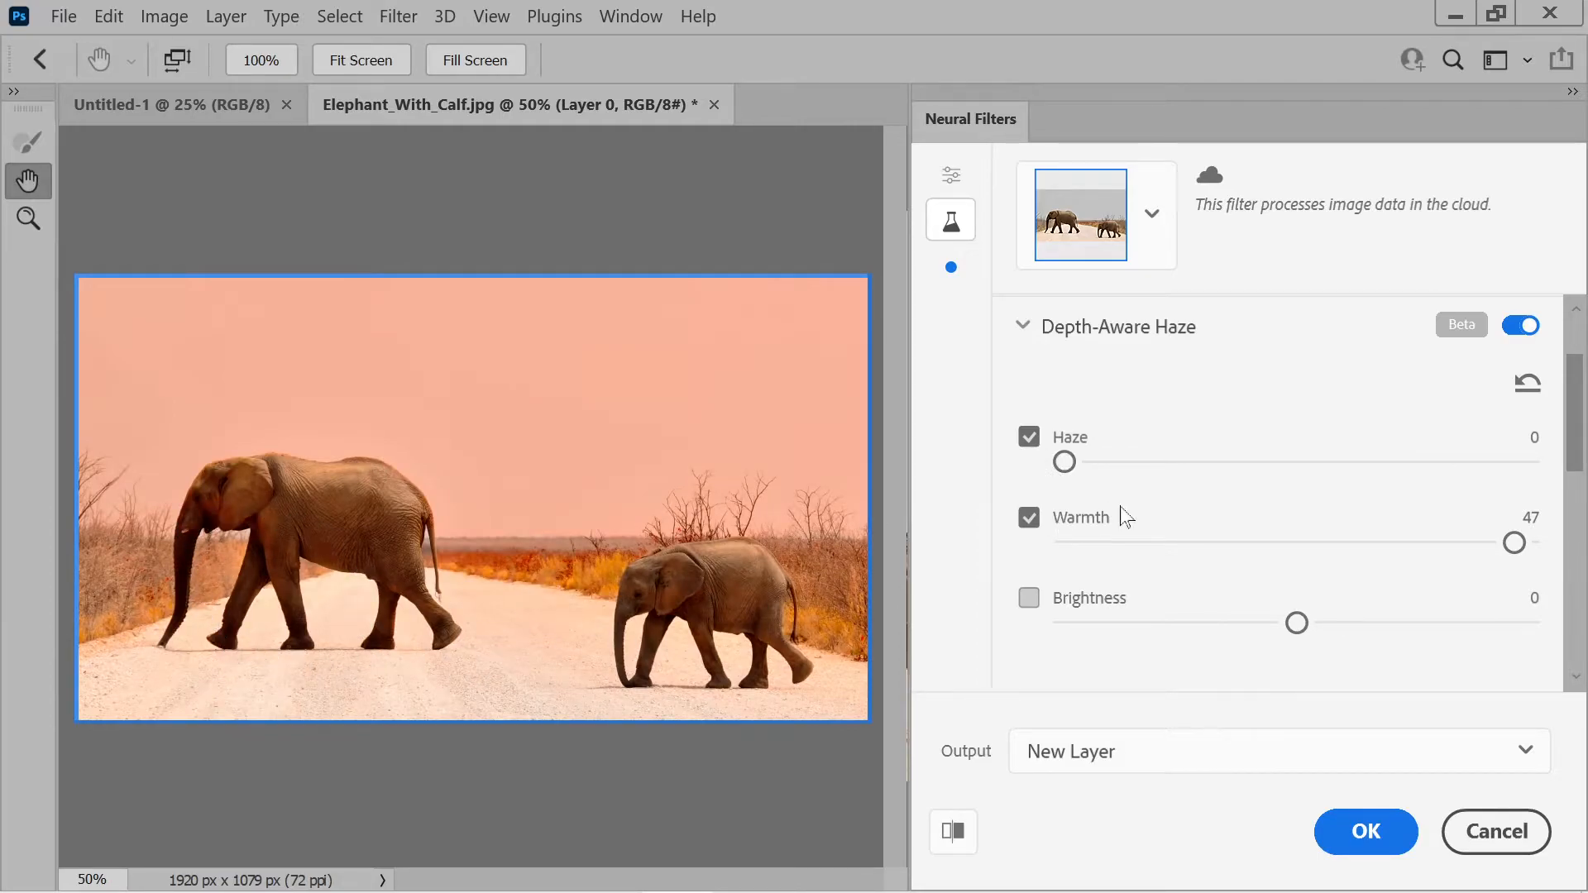
drag(1513, 544, 1531, 544)
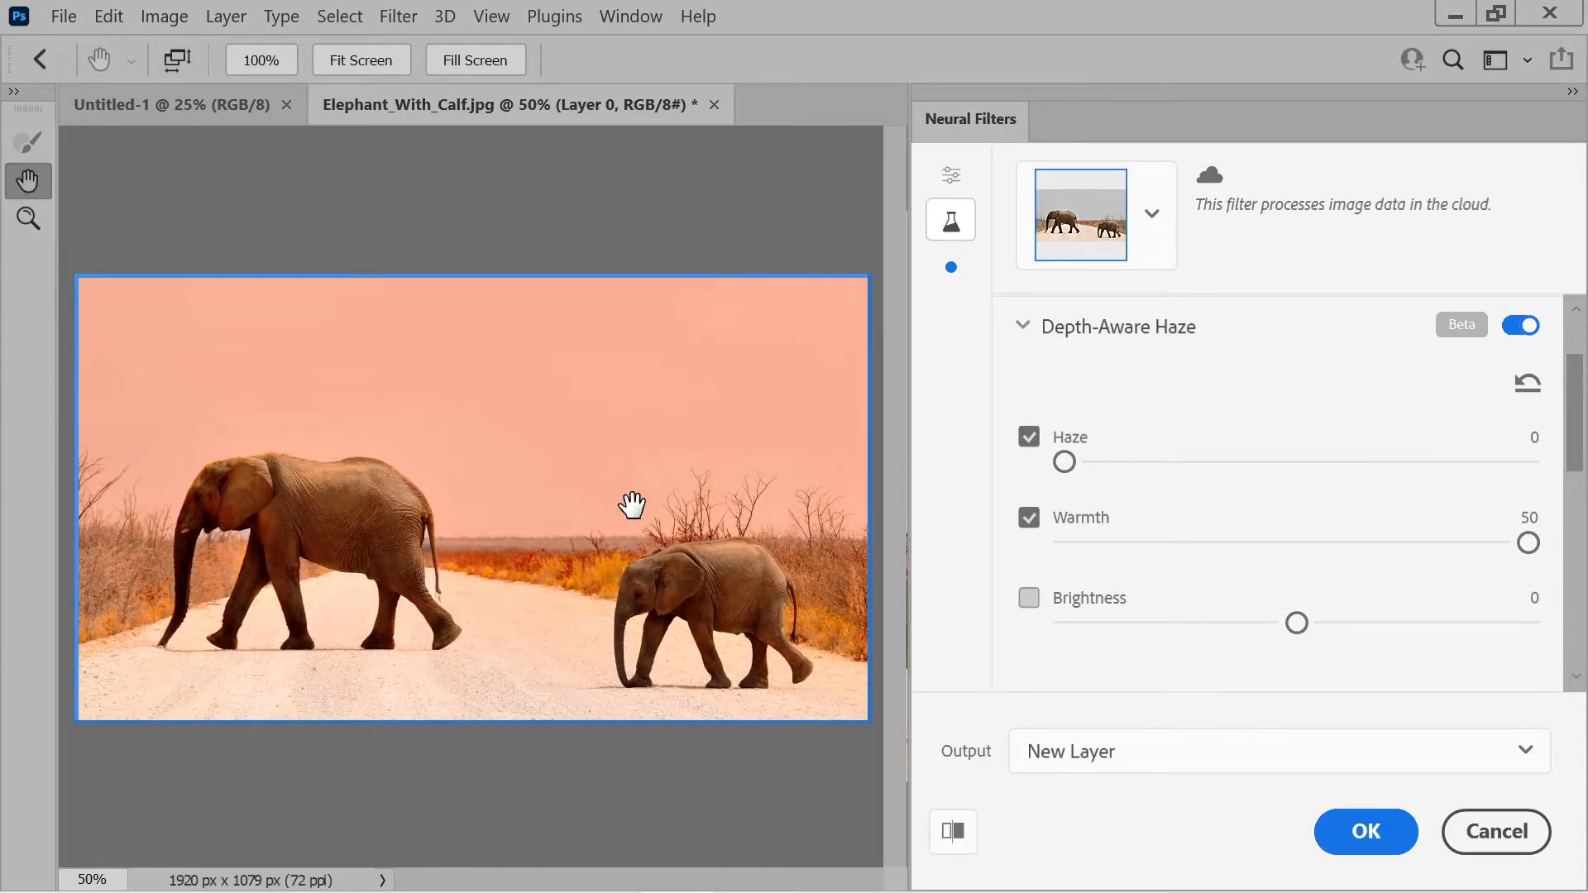
drag(1296, 626, 1397, 627)
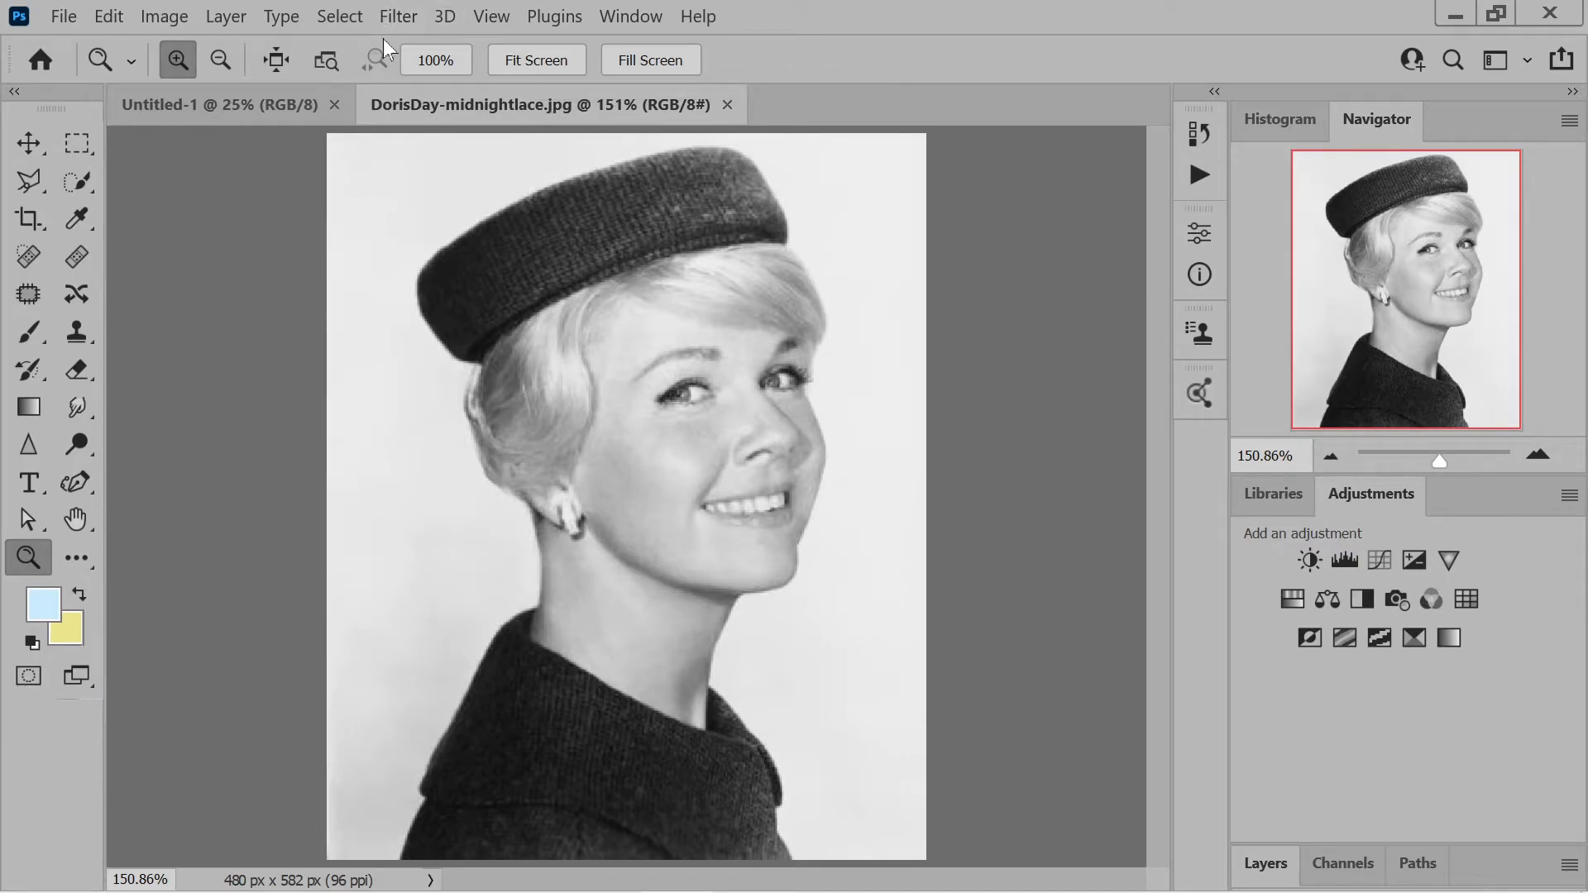
Step: Open Neural Filters on DorisDay-midnightlace.jpg and enable the beta Colorize filter for the black-and-white portrait
click(397, 16)
click(513, 124)
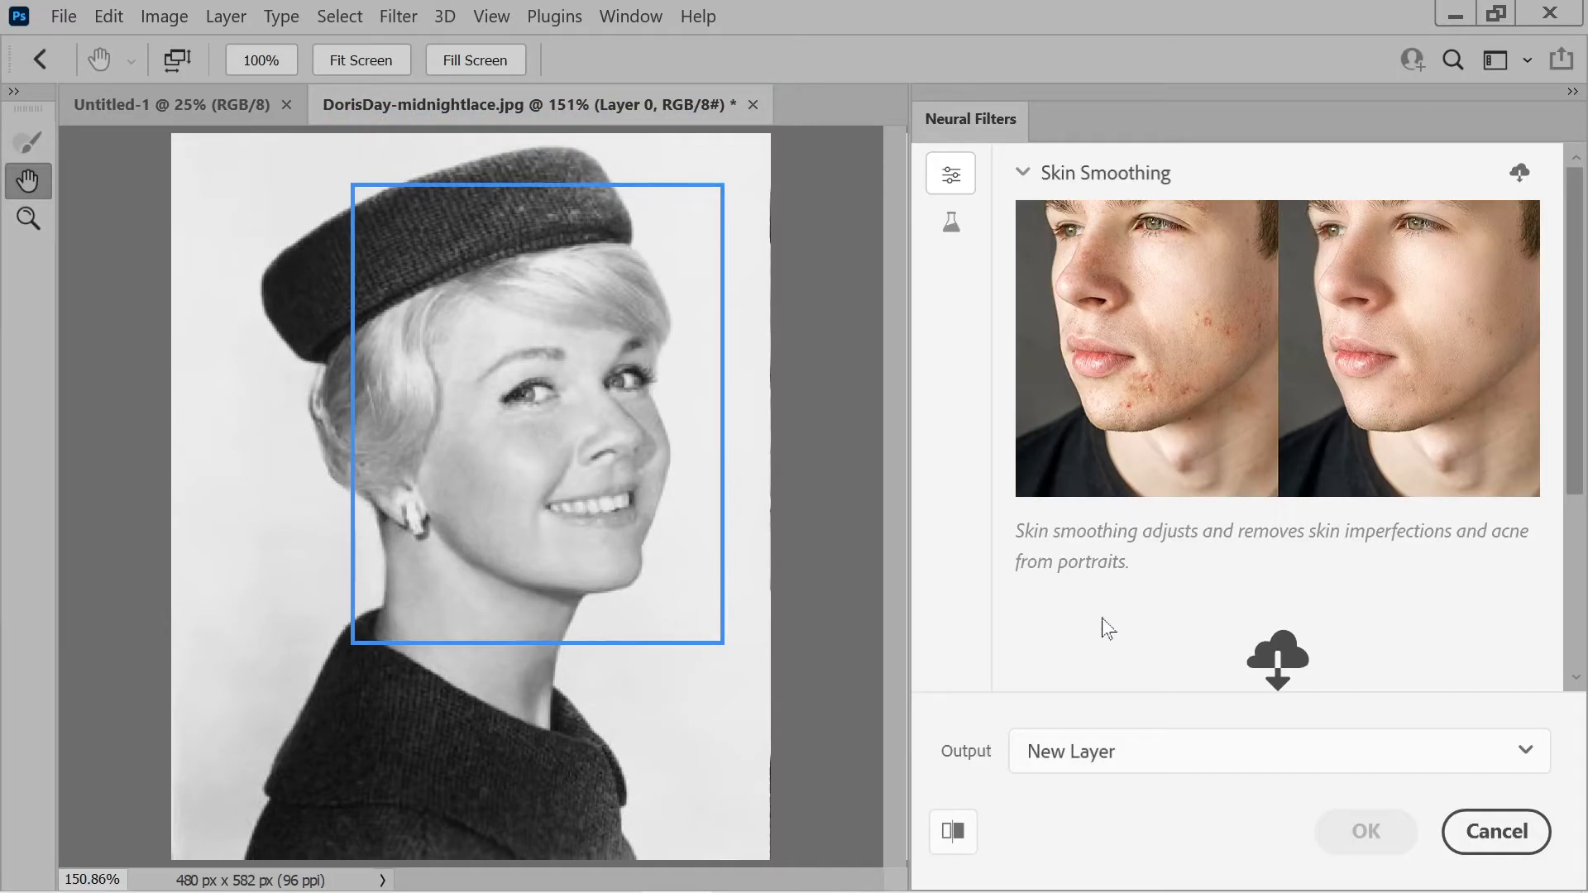
click(952, 222)
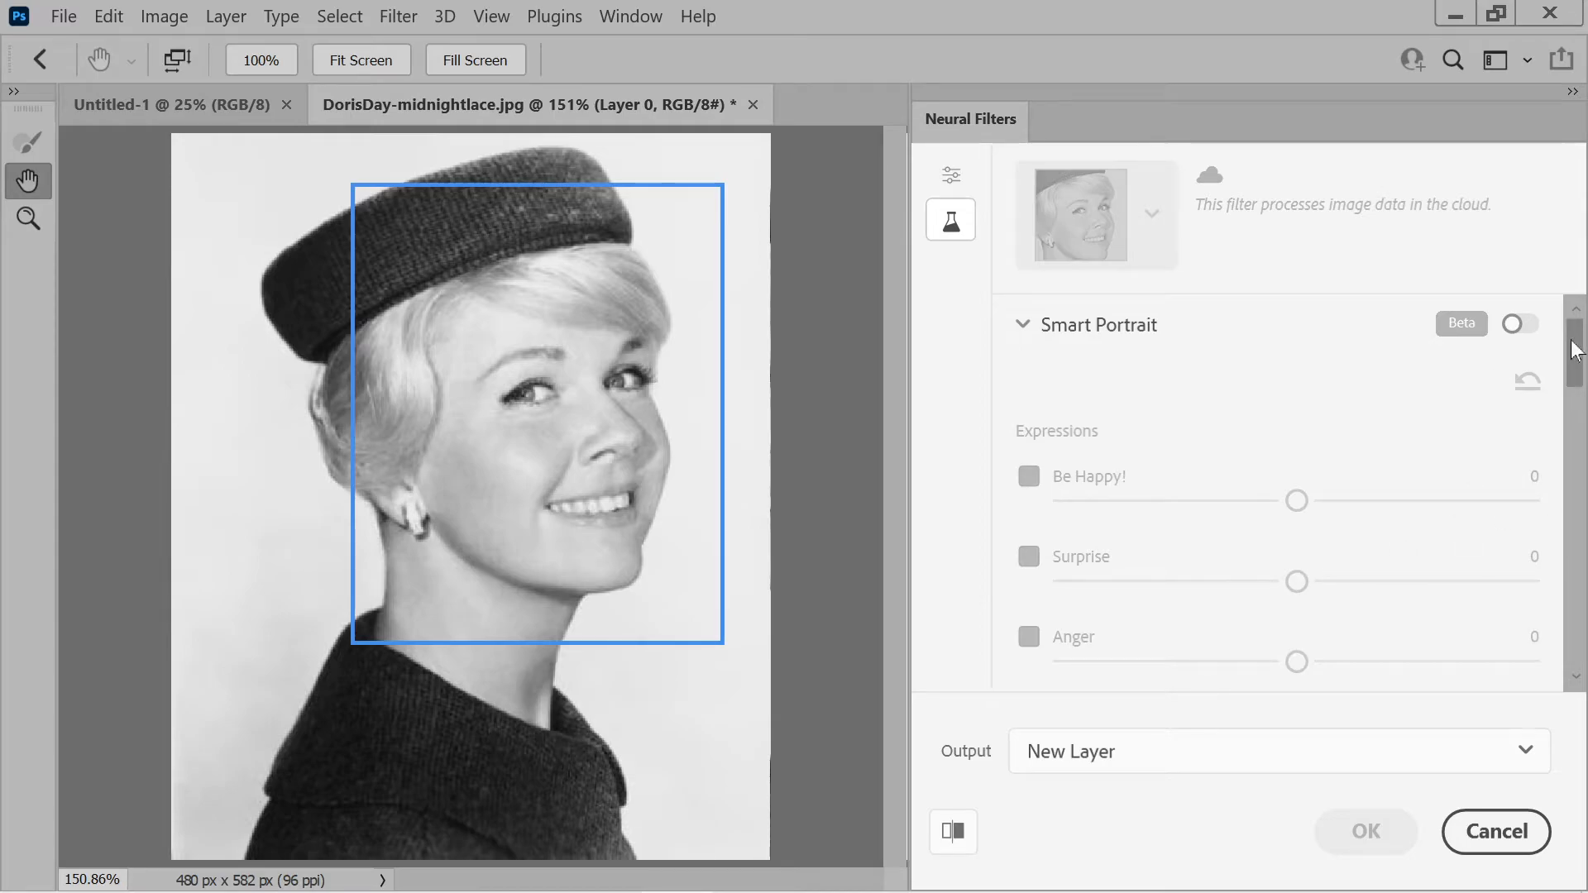
drag(1574, 350, 1577, 281)
drag(1562, 367, 1517, 569)
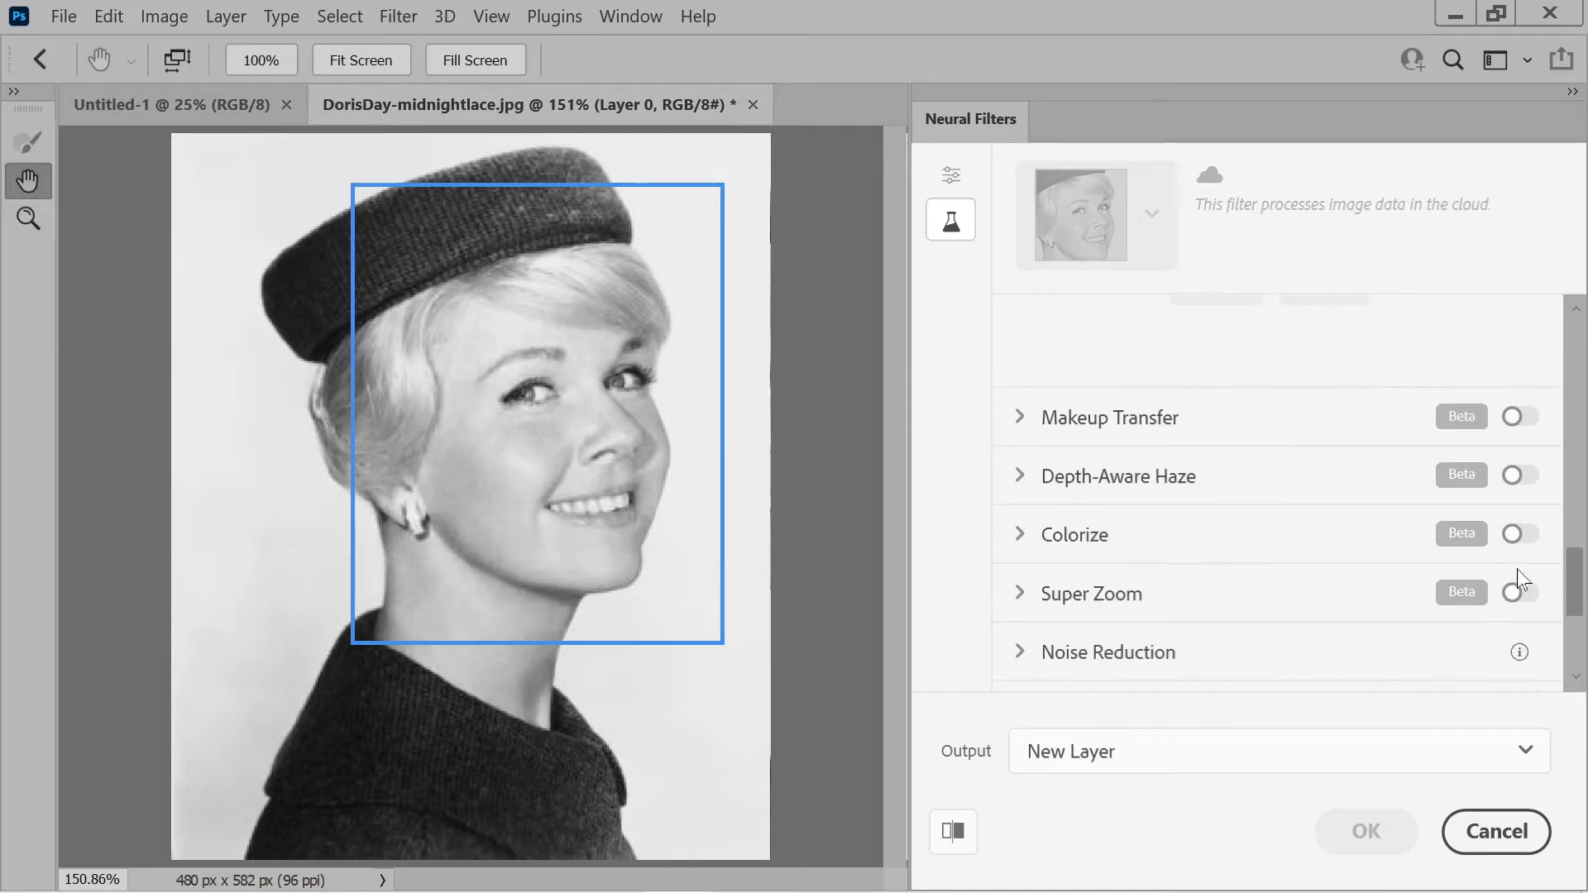
scroll(1517, 579, down, 3)
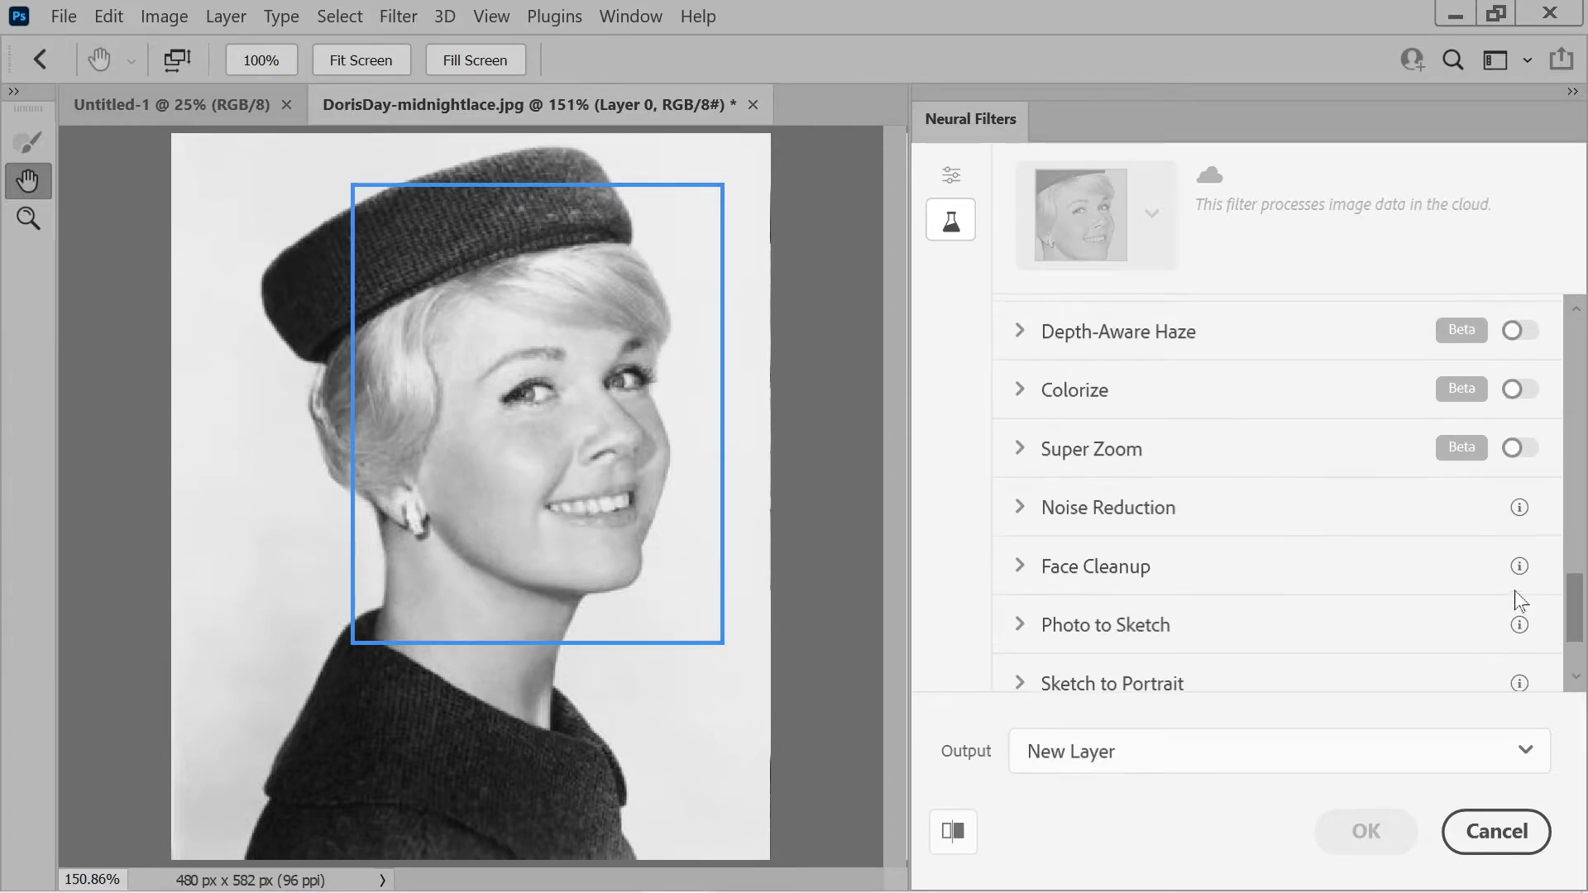
click(1019, 444)
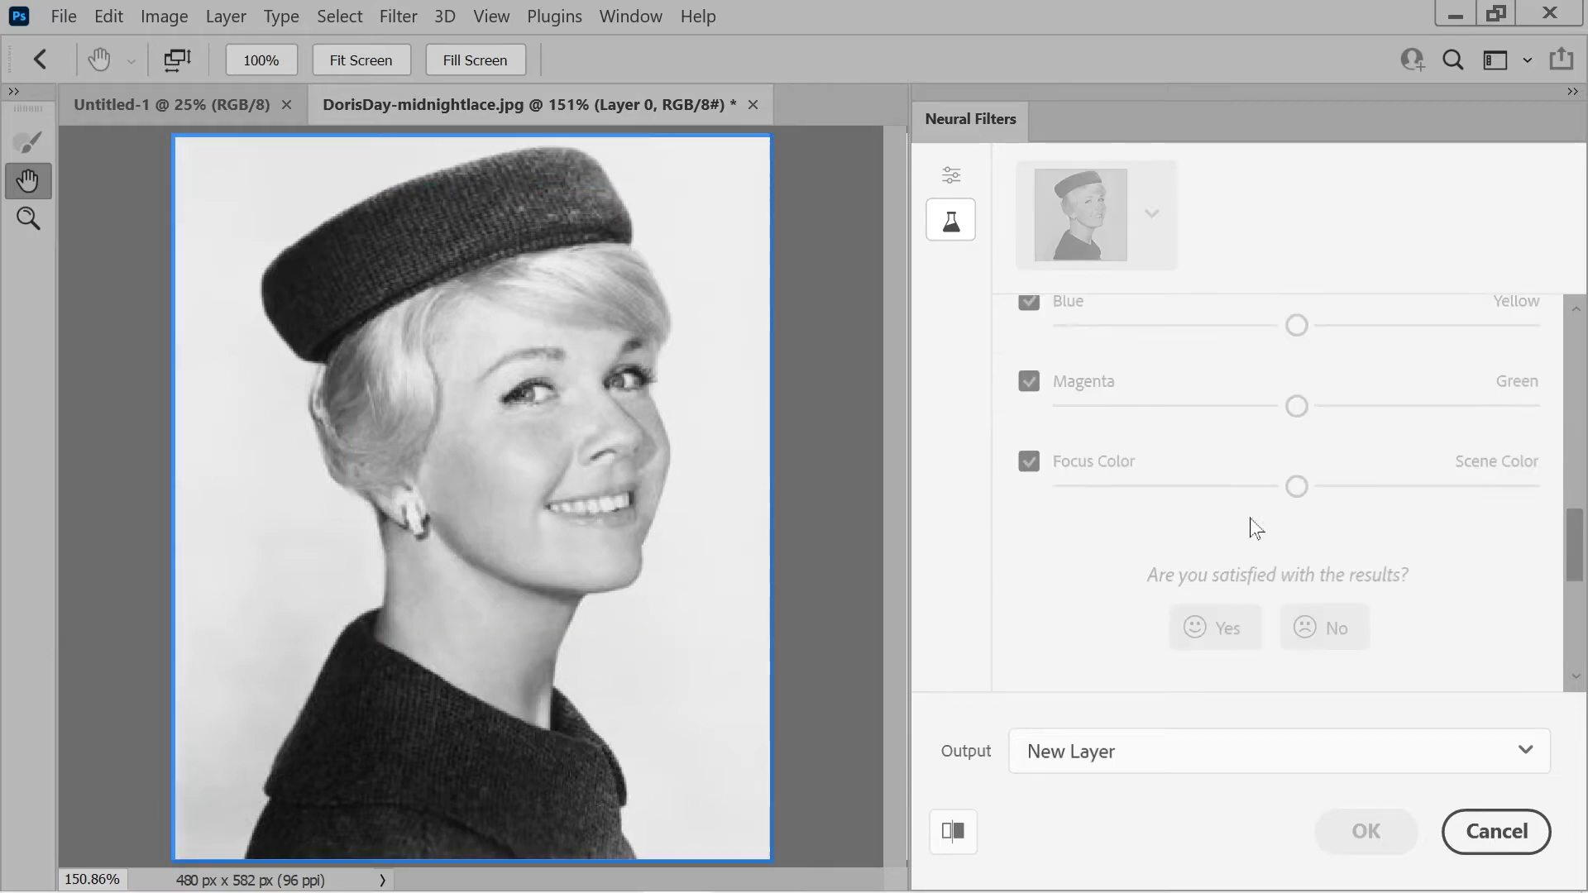
drag(1582, 567, 1566, 403)
click(1522, 389)
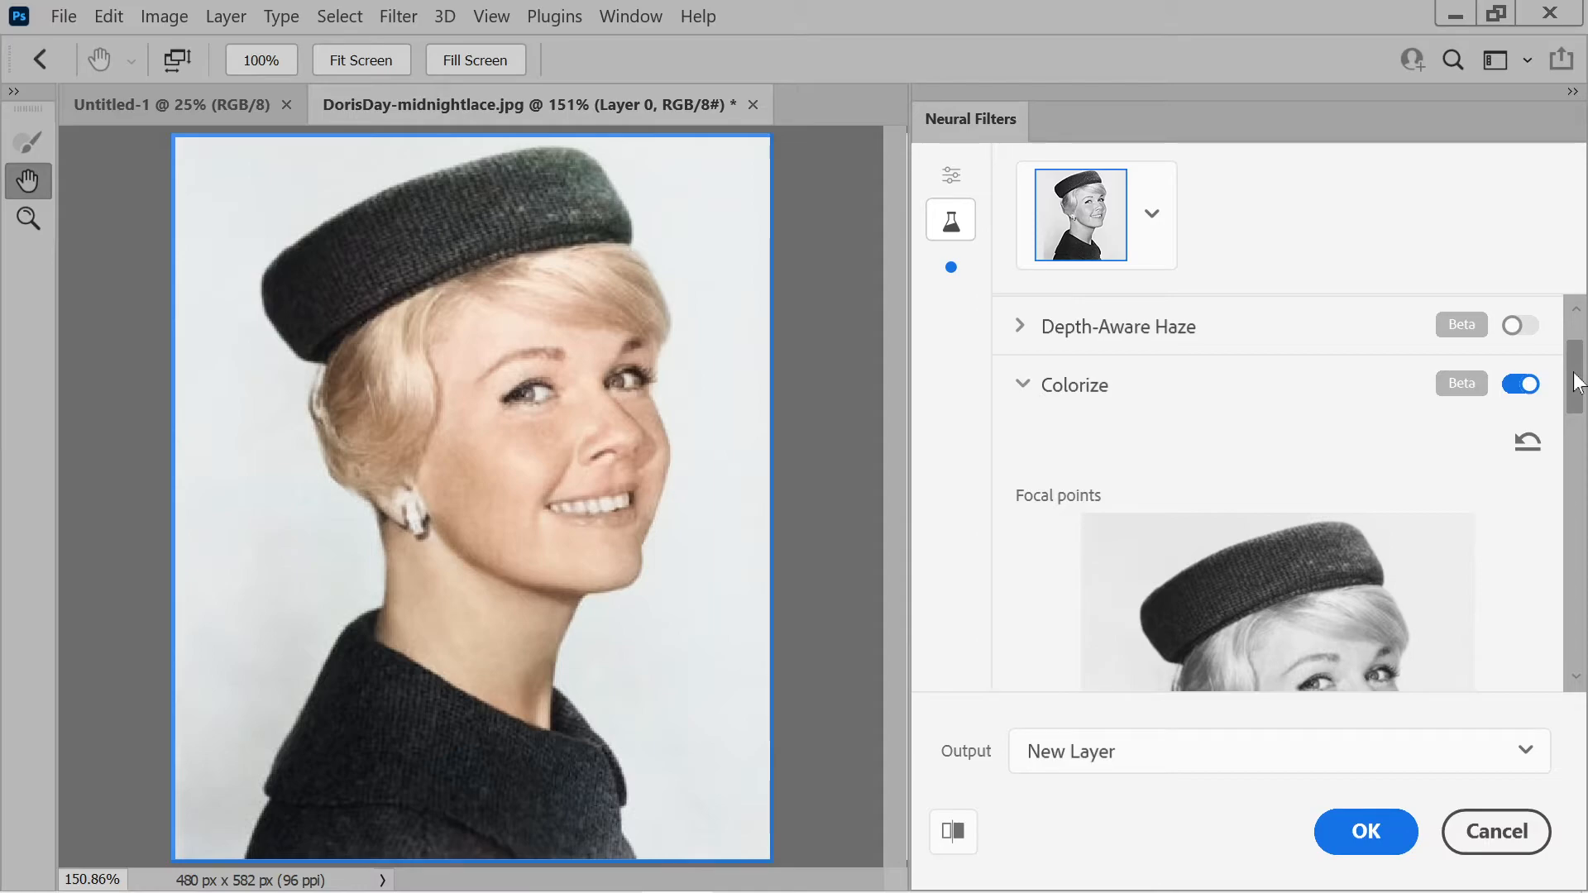
Step: Review the colorized portrait and the Colorize focal points, and adjust the filter's color balance
mouse_move(1577, 382)
mouse_down()
mouse_move(1575, 411)
mouse_move(1574, 379)
mouse_up()
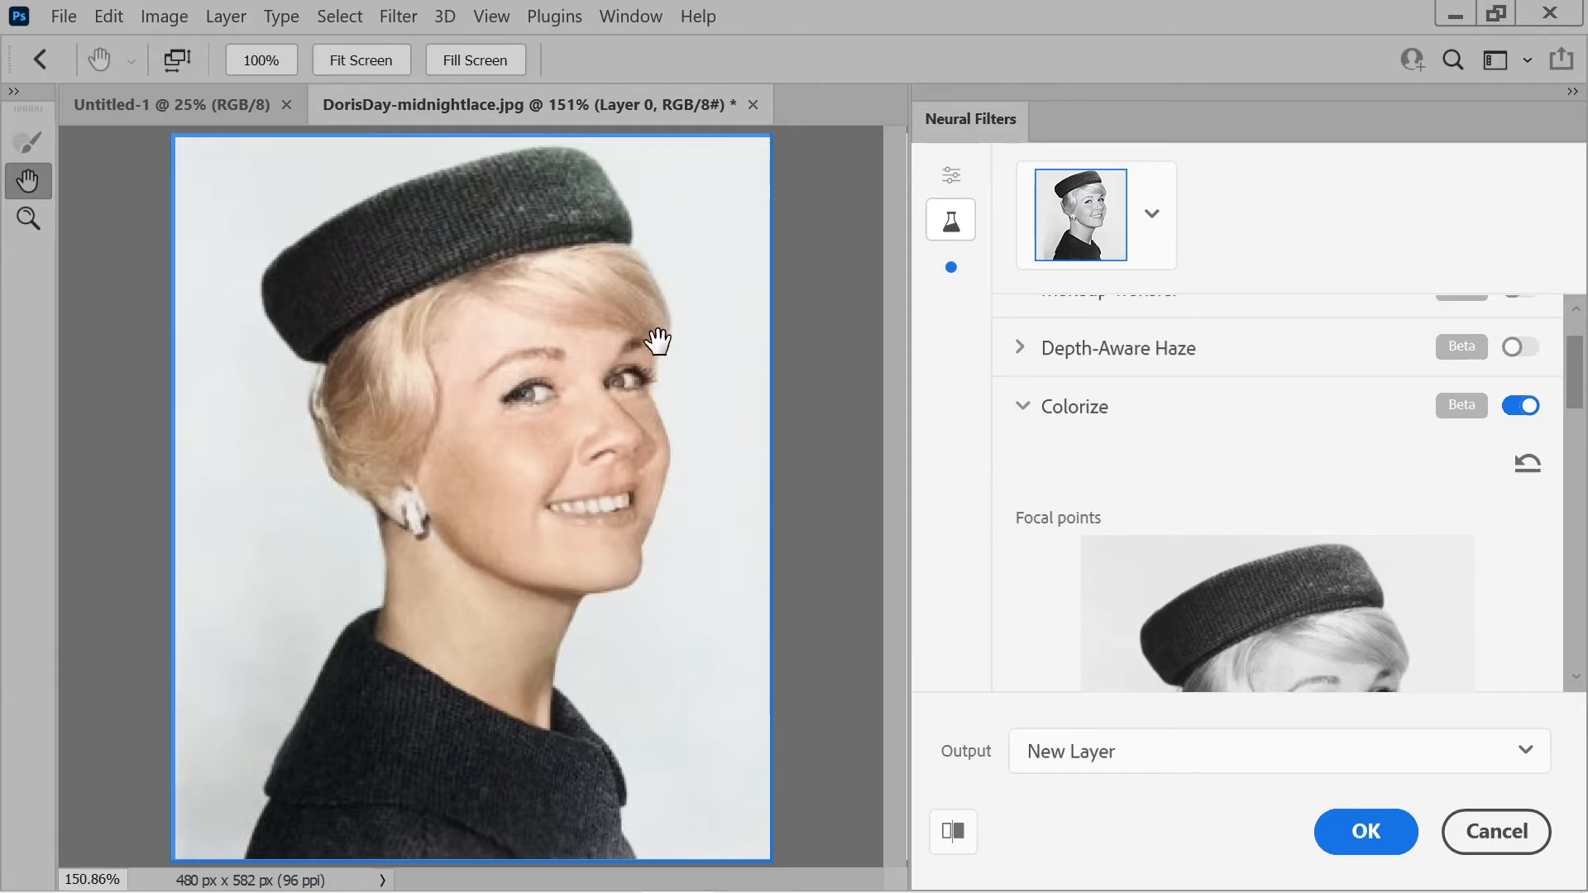
drag(1574, 384, 1573, 425)
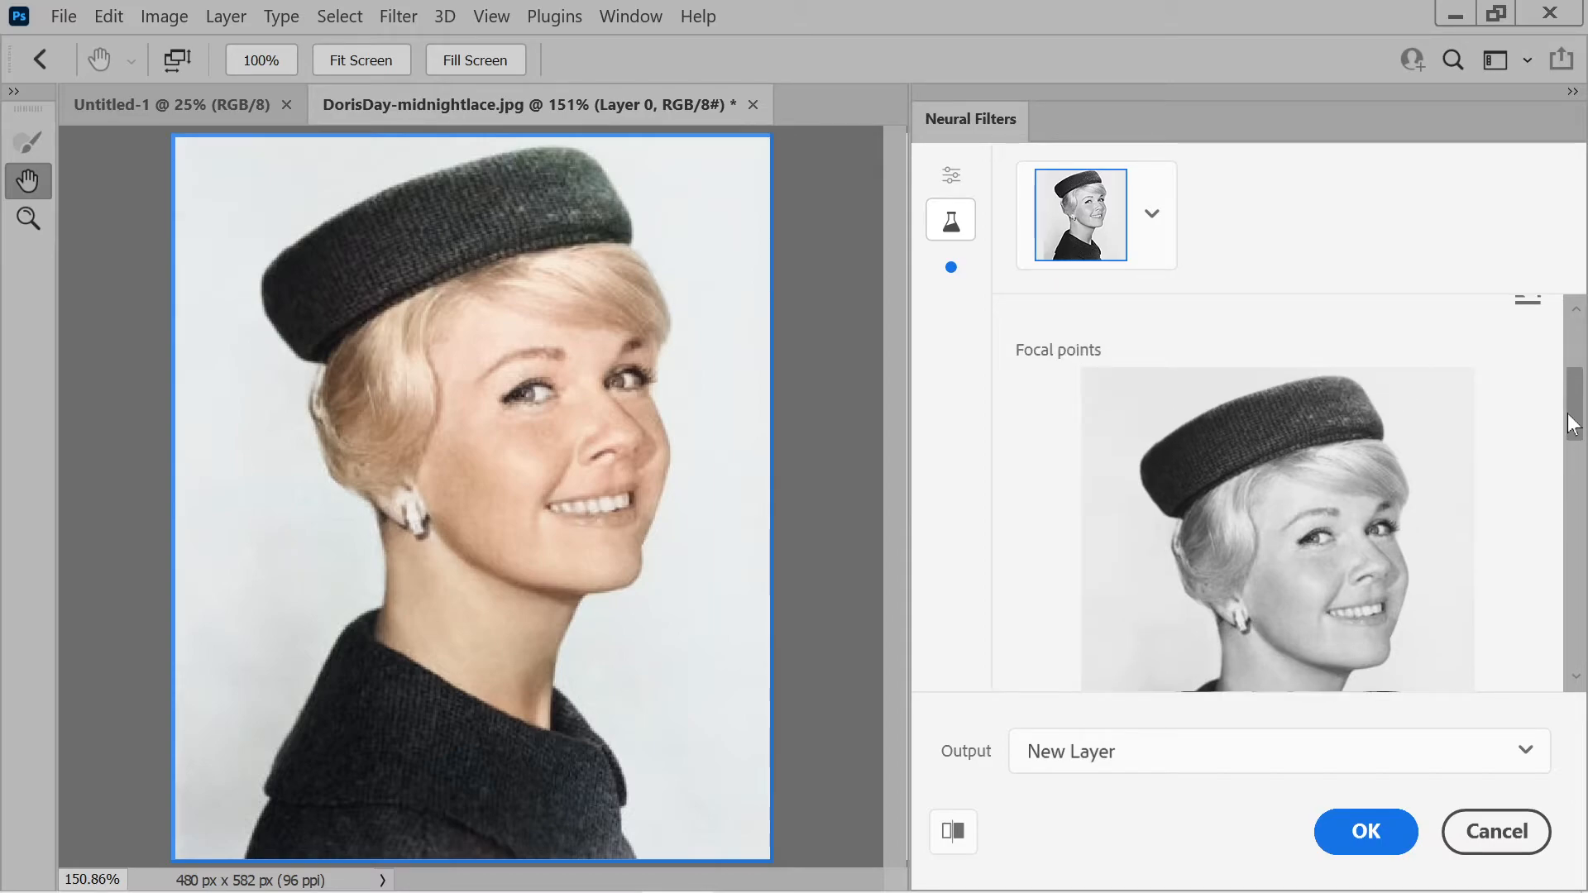
drag(1573, 424, 1572, 397)
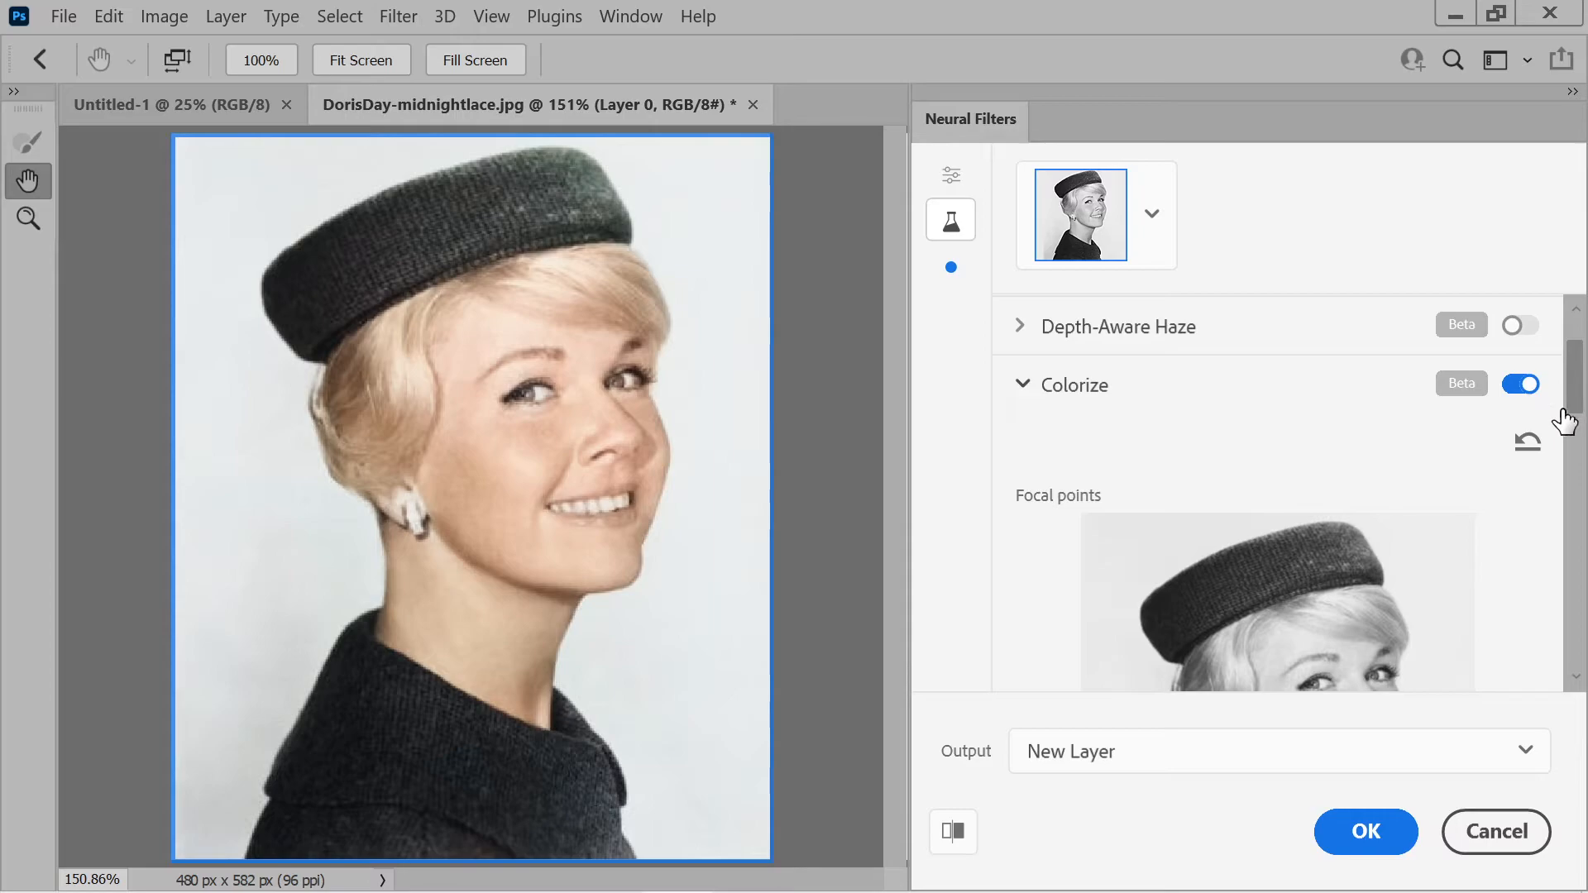
drag(1582, 394, 1582, 551)
drag(1297, 648, 1127, 647)
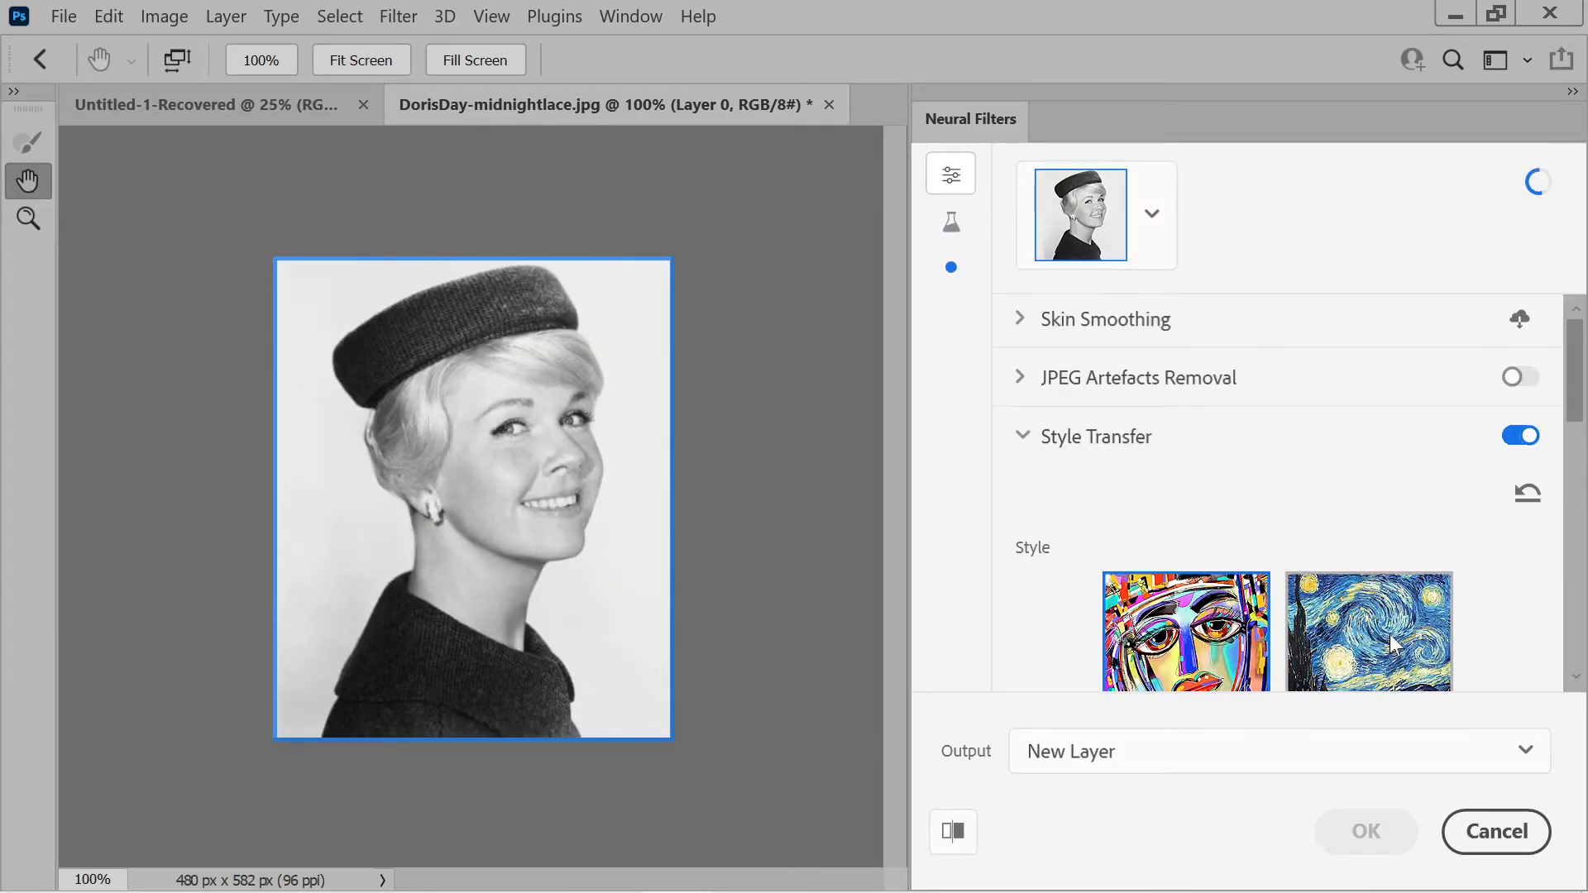
Step: Try the wheat field painting, The Scream and green binary code styles of the Style Transfer filter on the portrait
scroll(1413, 473, down, 3)
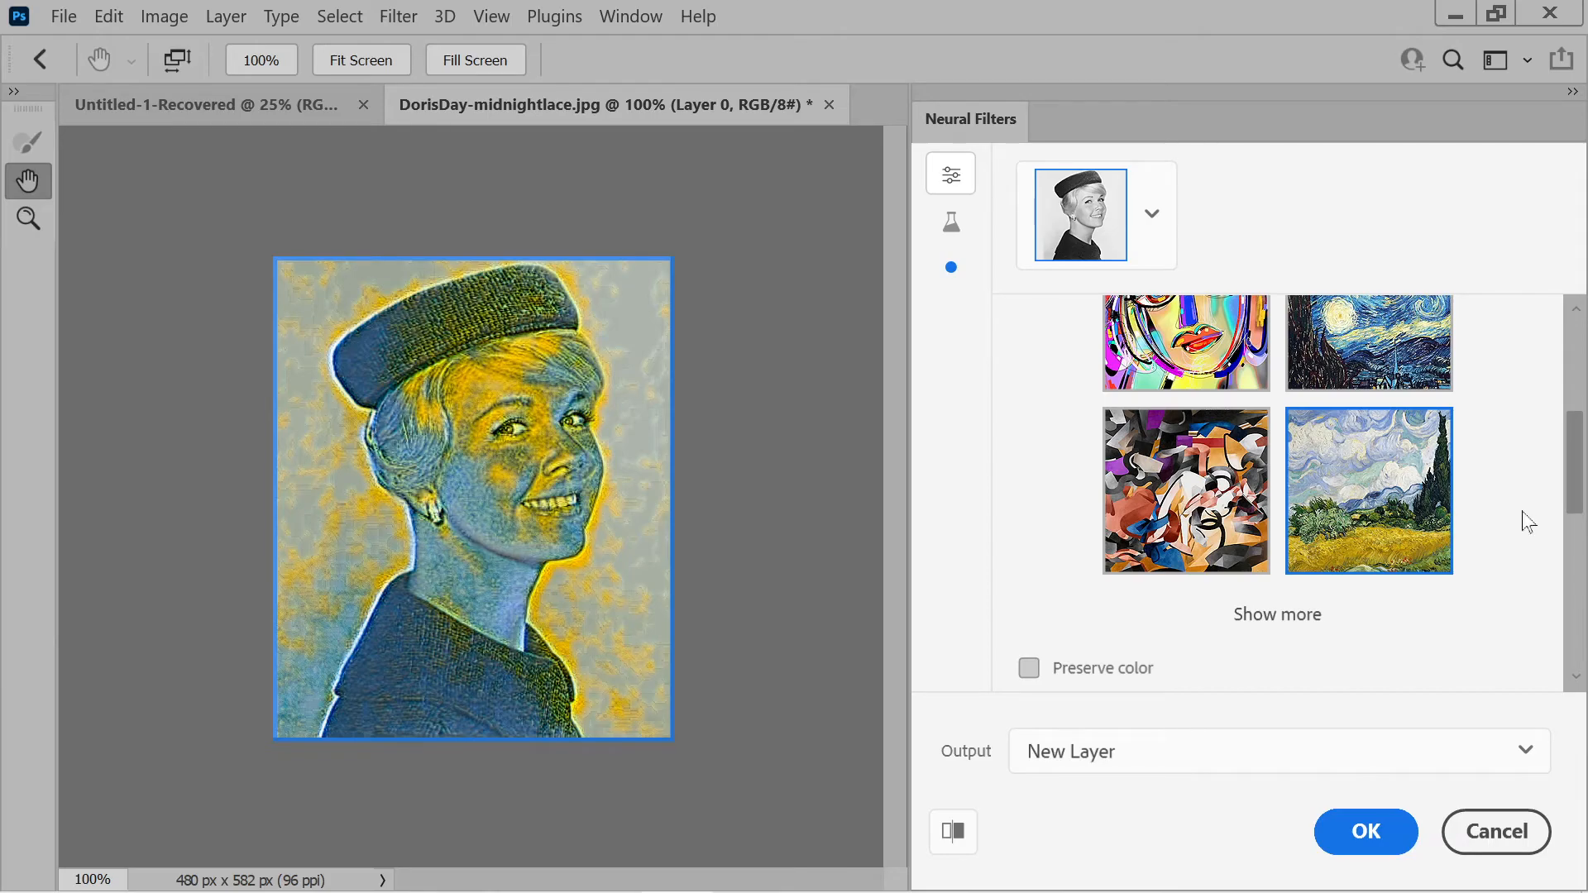
scroll(1323, 513, down, 5)
click(1199, 509)
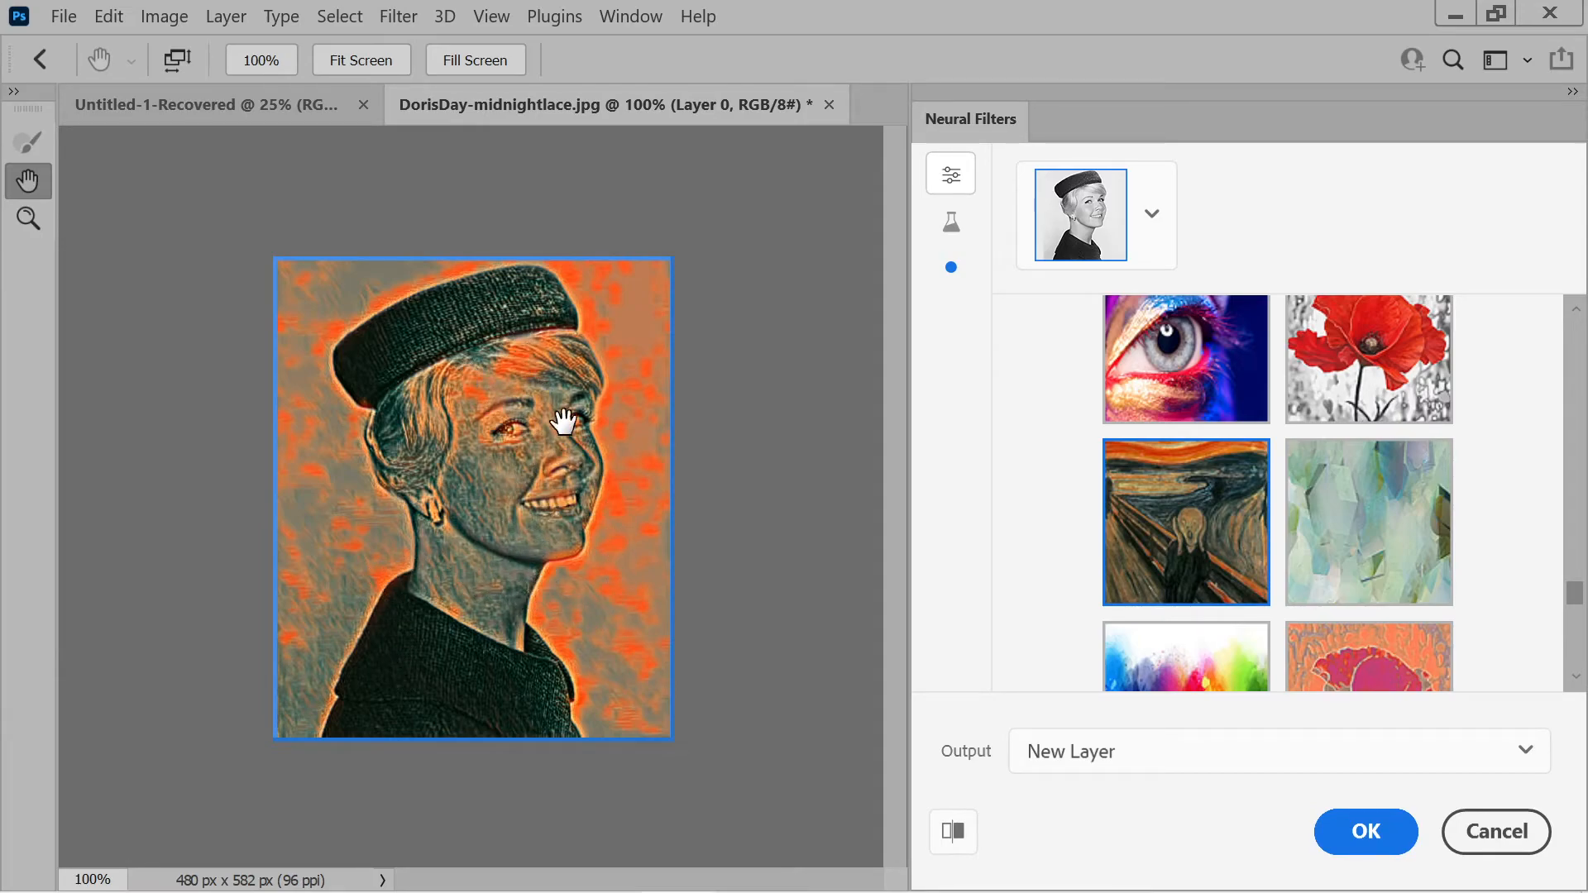
scroll(1572, 541, up, 5)
click(1406, 373)
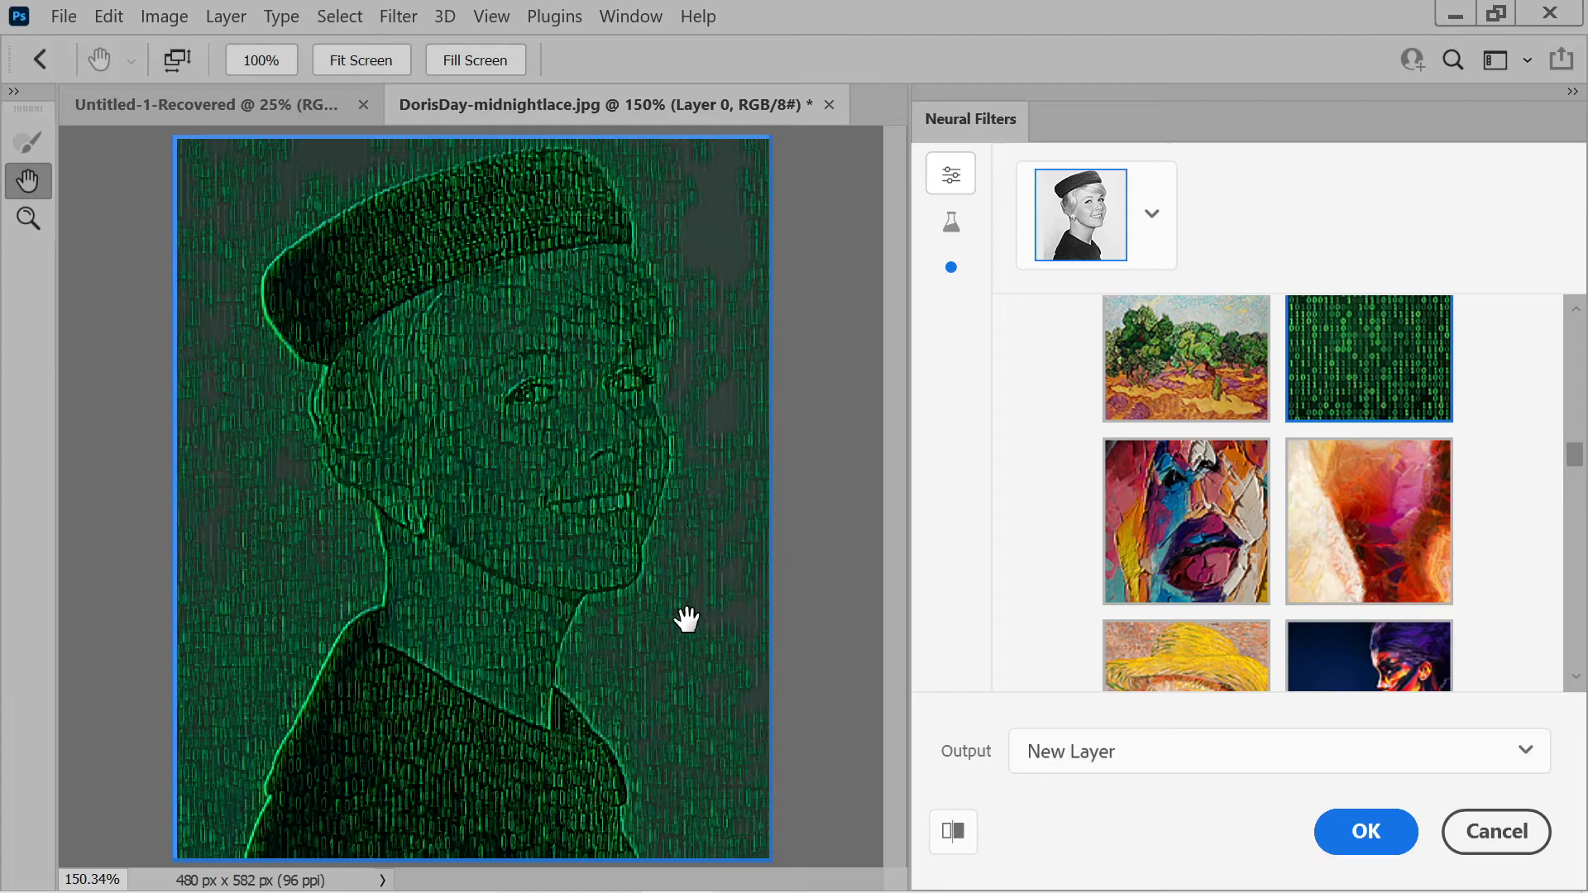
Step: Apply the glowing lava cracks style to the portrait and enable Focus subject in the Style Transfer settings
scroll(1416, 608, down, 5)
click(1363, 389)
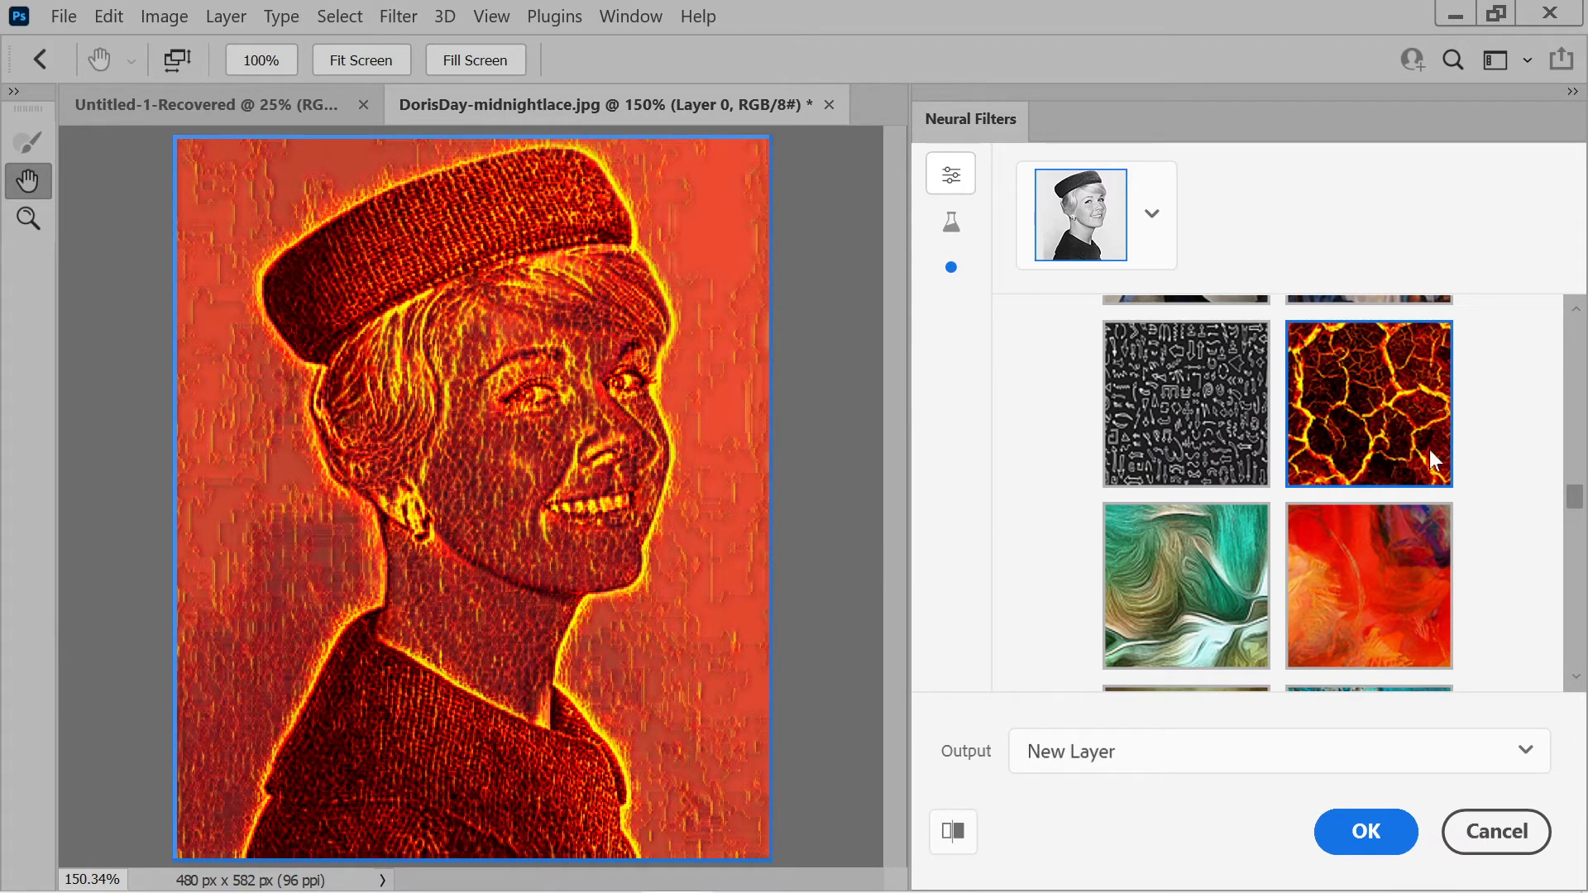
mouse_move(1577, 498)
mouse_down()
mouse_move(1574, 569)
mouse_move(1536, 677)
mouse_up()
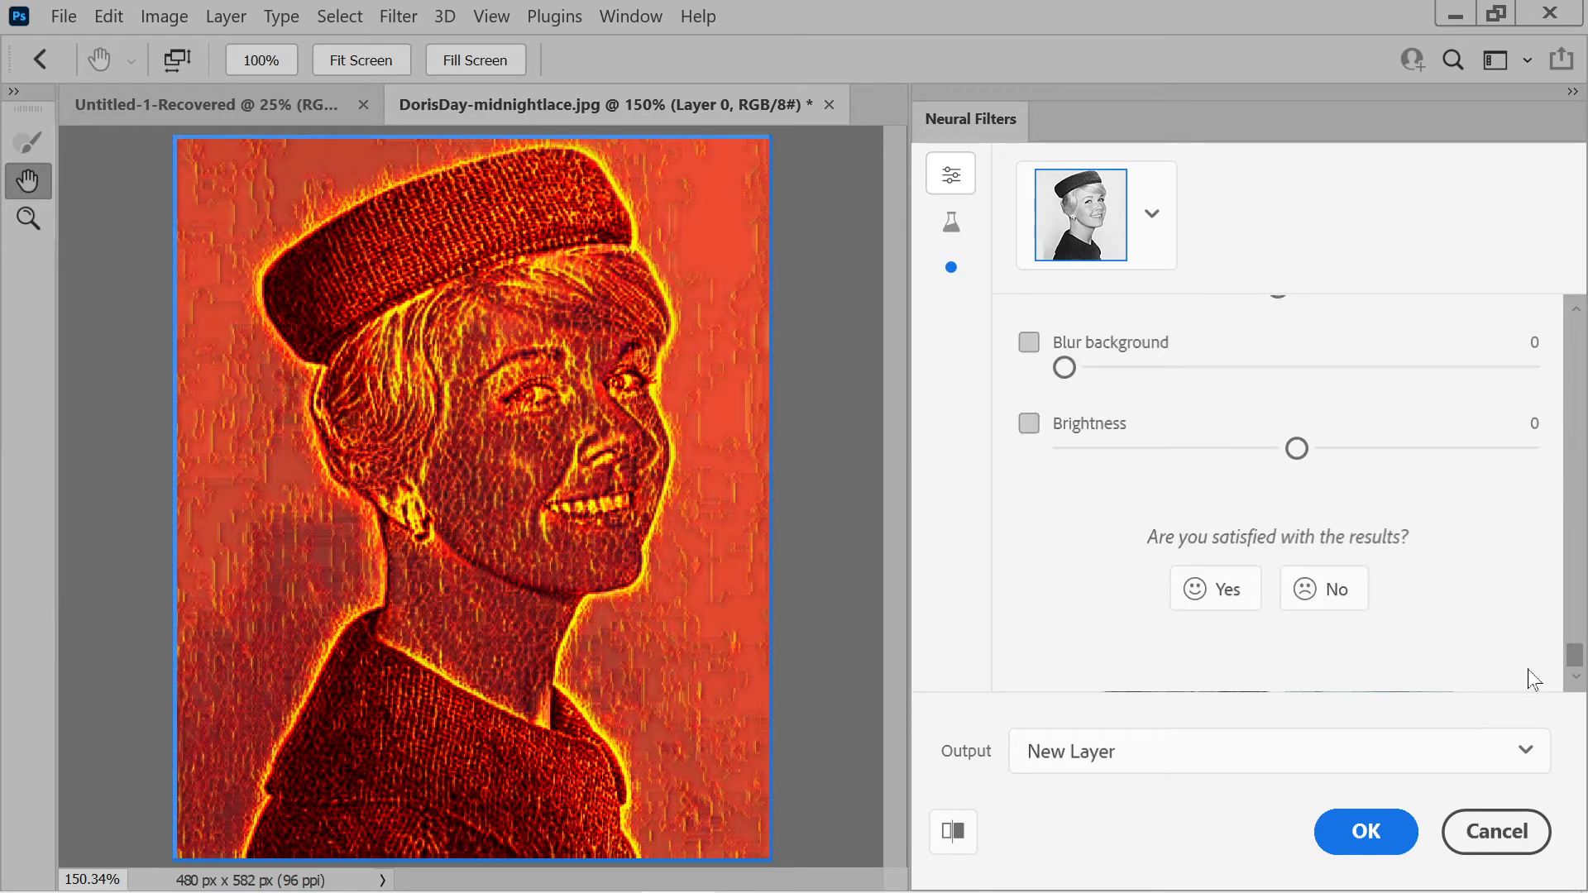
scroll(1534, 654, up, 4)
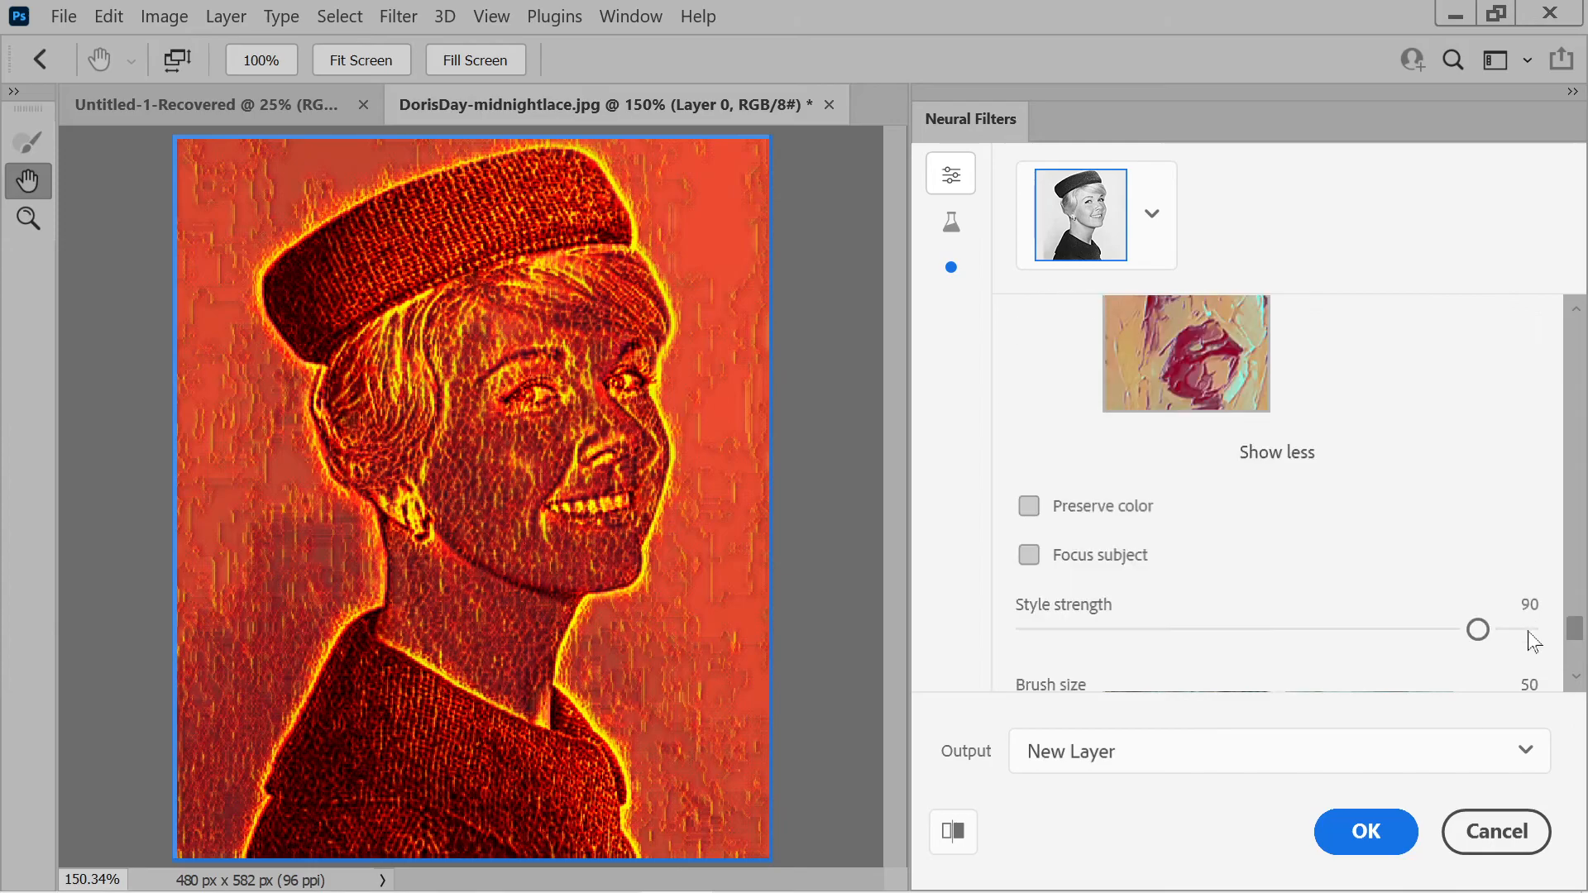
scroll(1534, 641, up, 5)
scroll(1533, 643, down, 6)
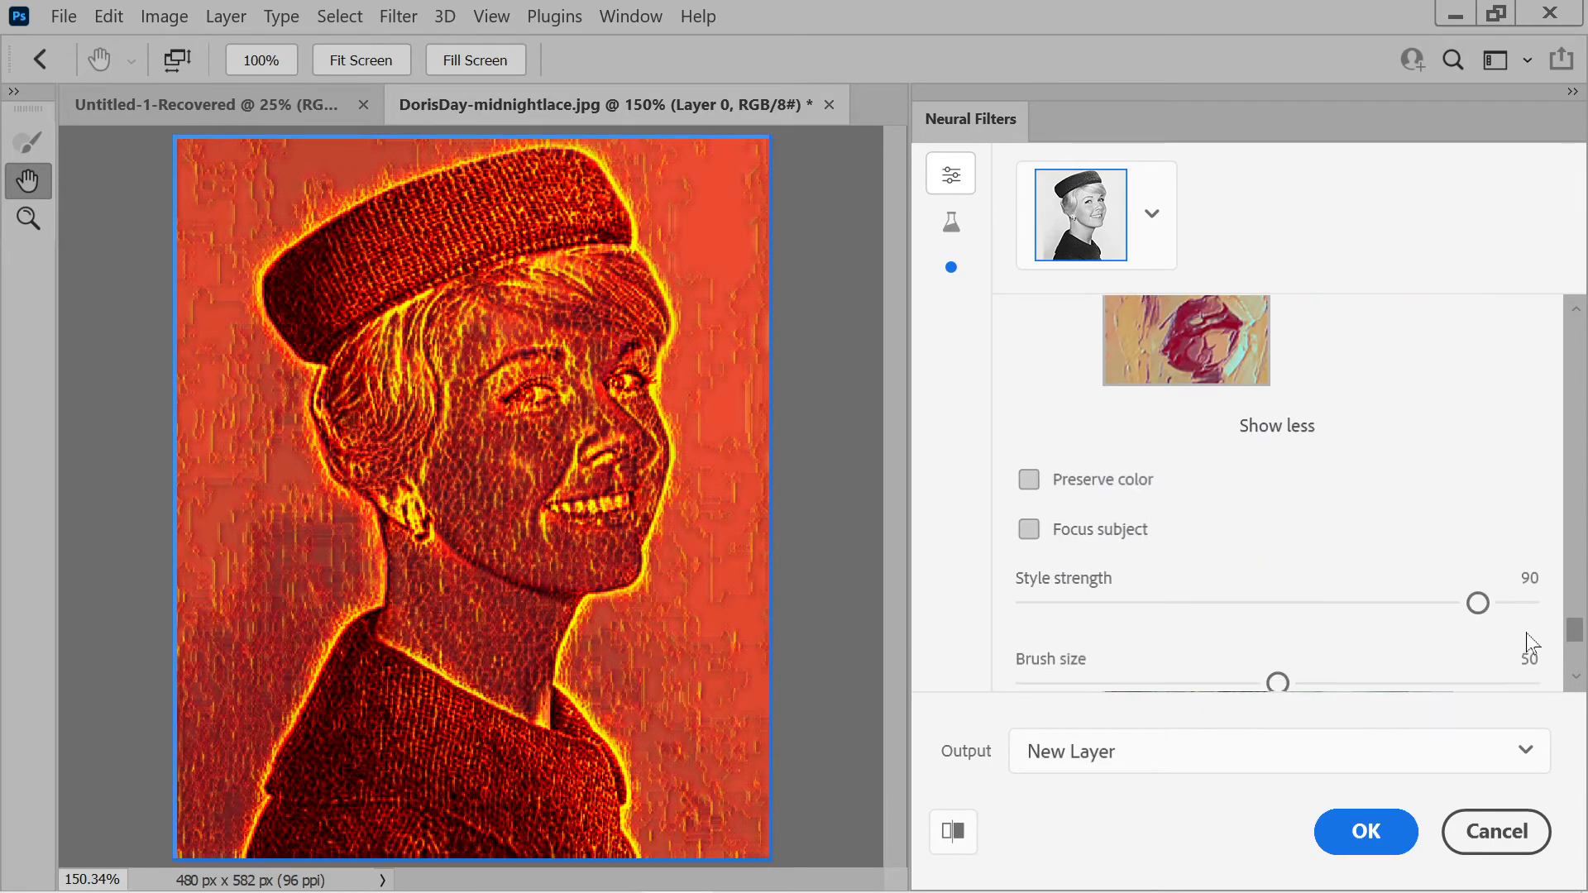
click(1030, 530)
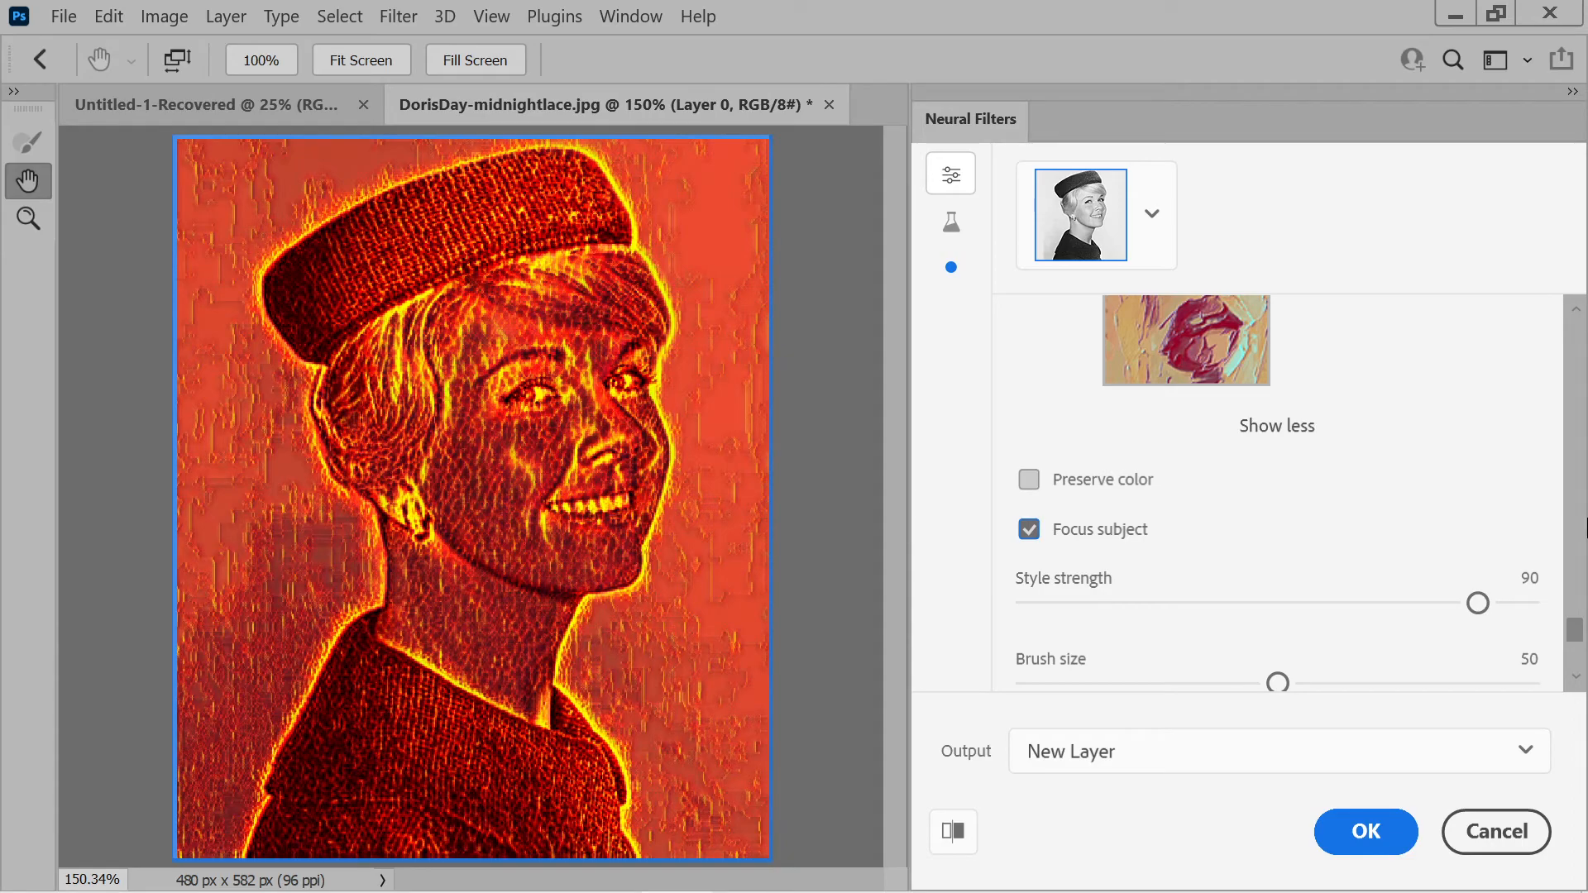
Step: Try the abstract black-and-white bark-like style and the thick-paint face style on the portrait, and select the Tattoo skull poster style
drag(1576, 629, 1580, 344)
scroll(1363, 574, down, 5)
click(1363, 574)
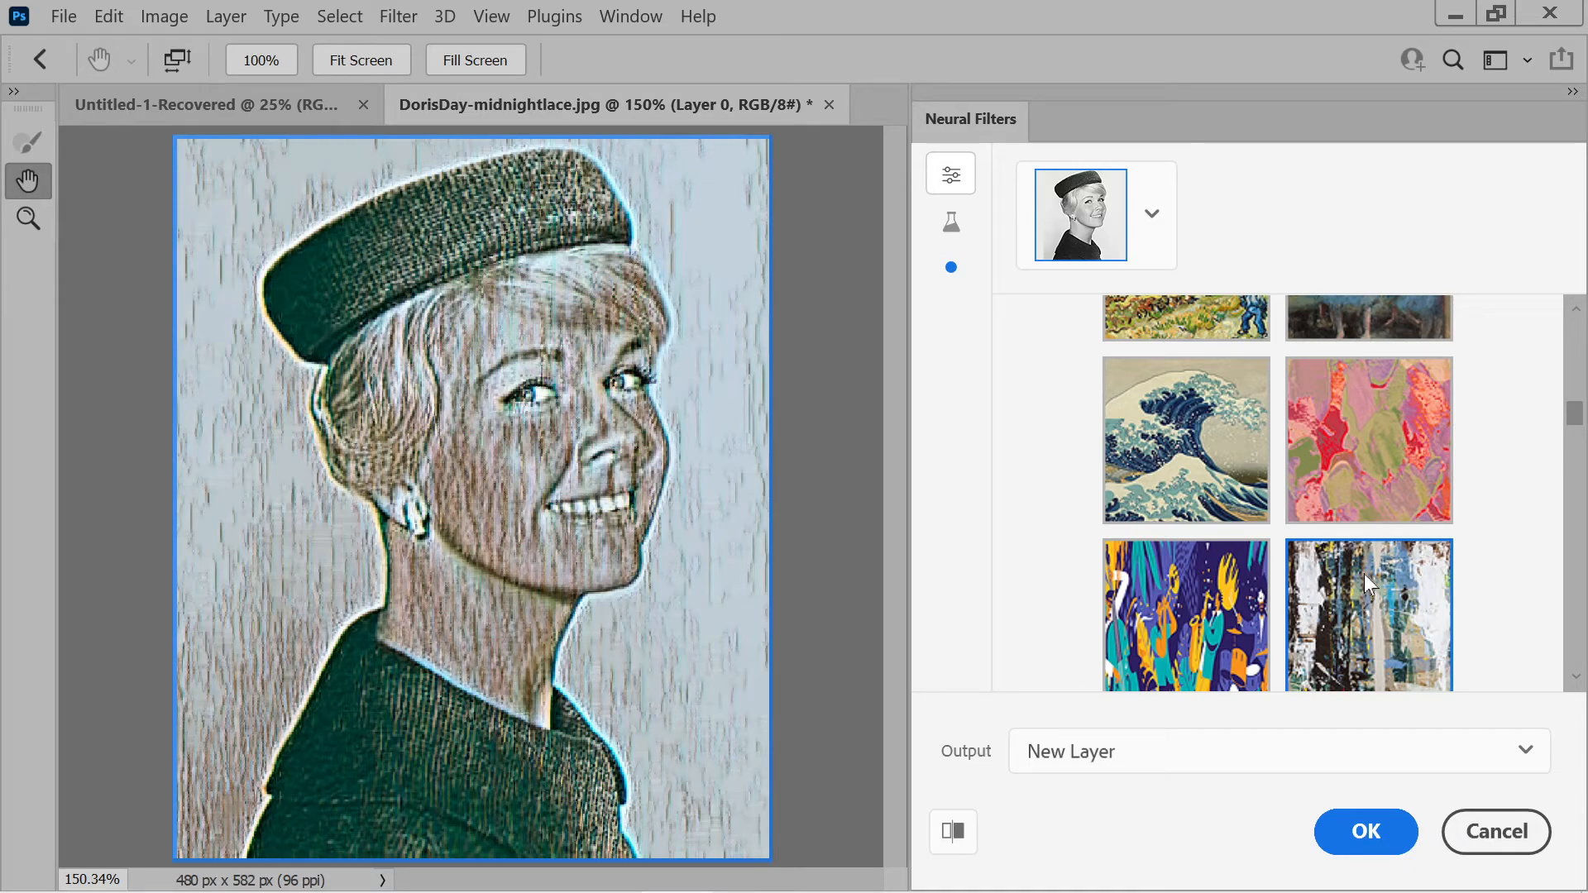
scroll(1363, 574, down, 5)
click(1185, 579)
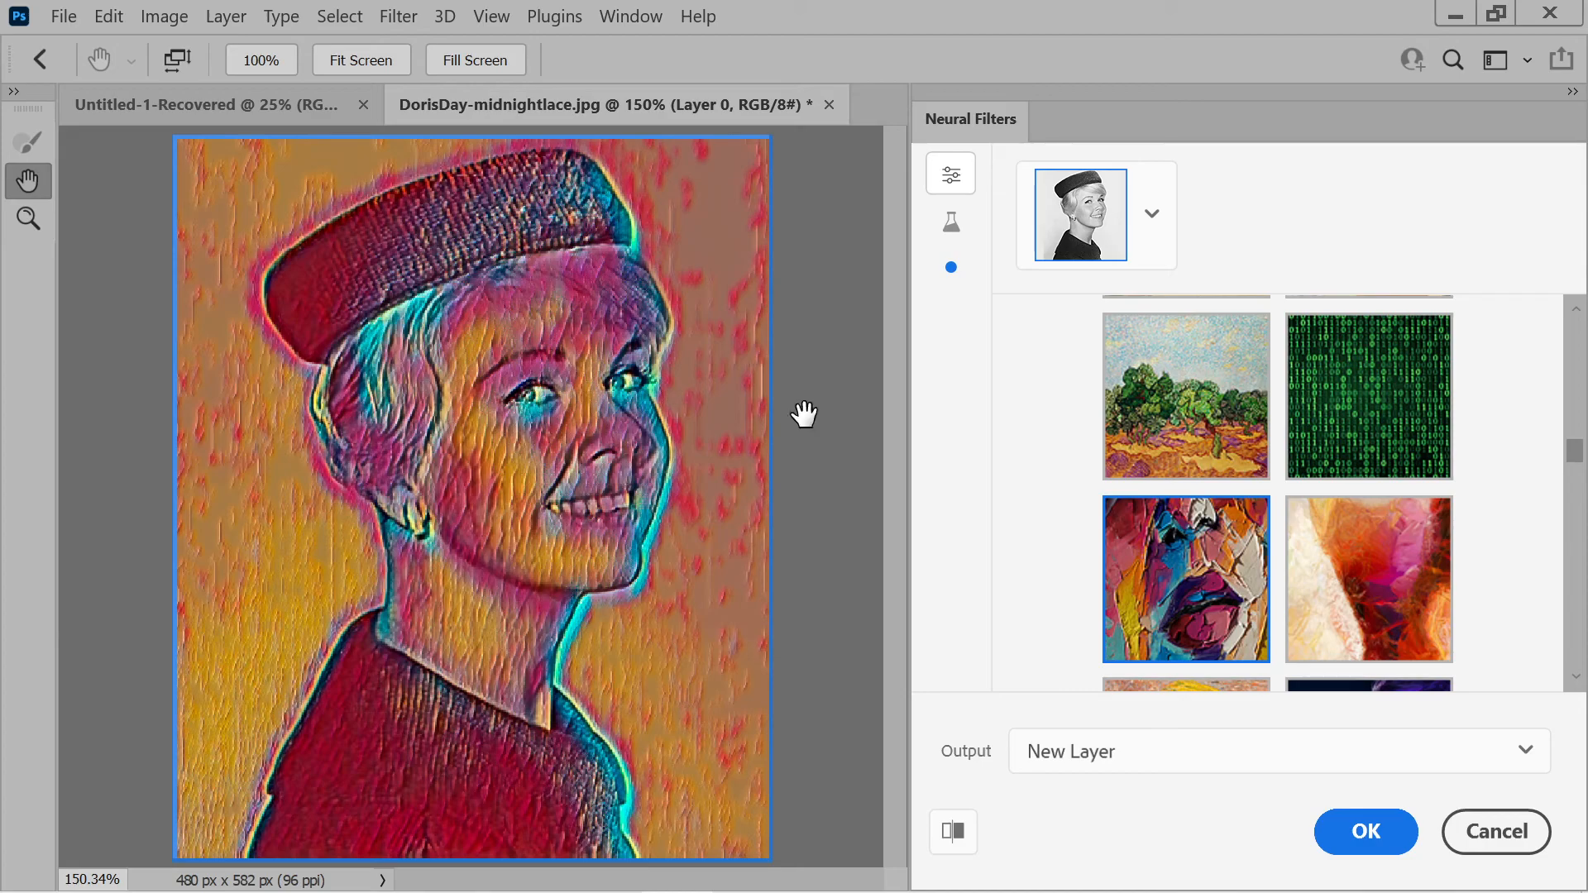
drag(1576, 453, 1576, 366)
click(1139, 608)
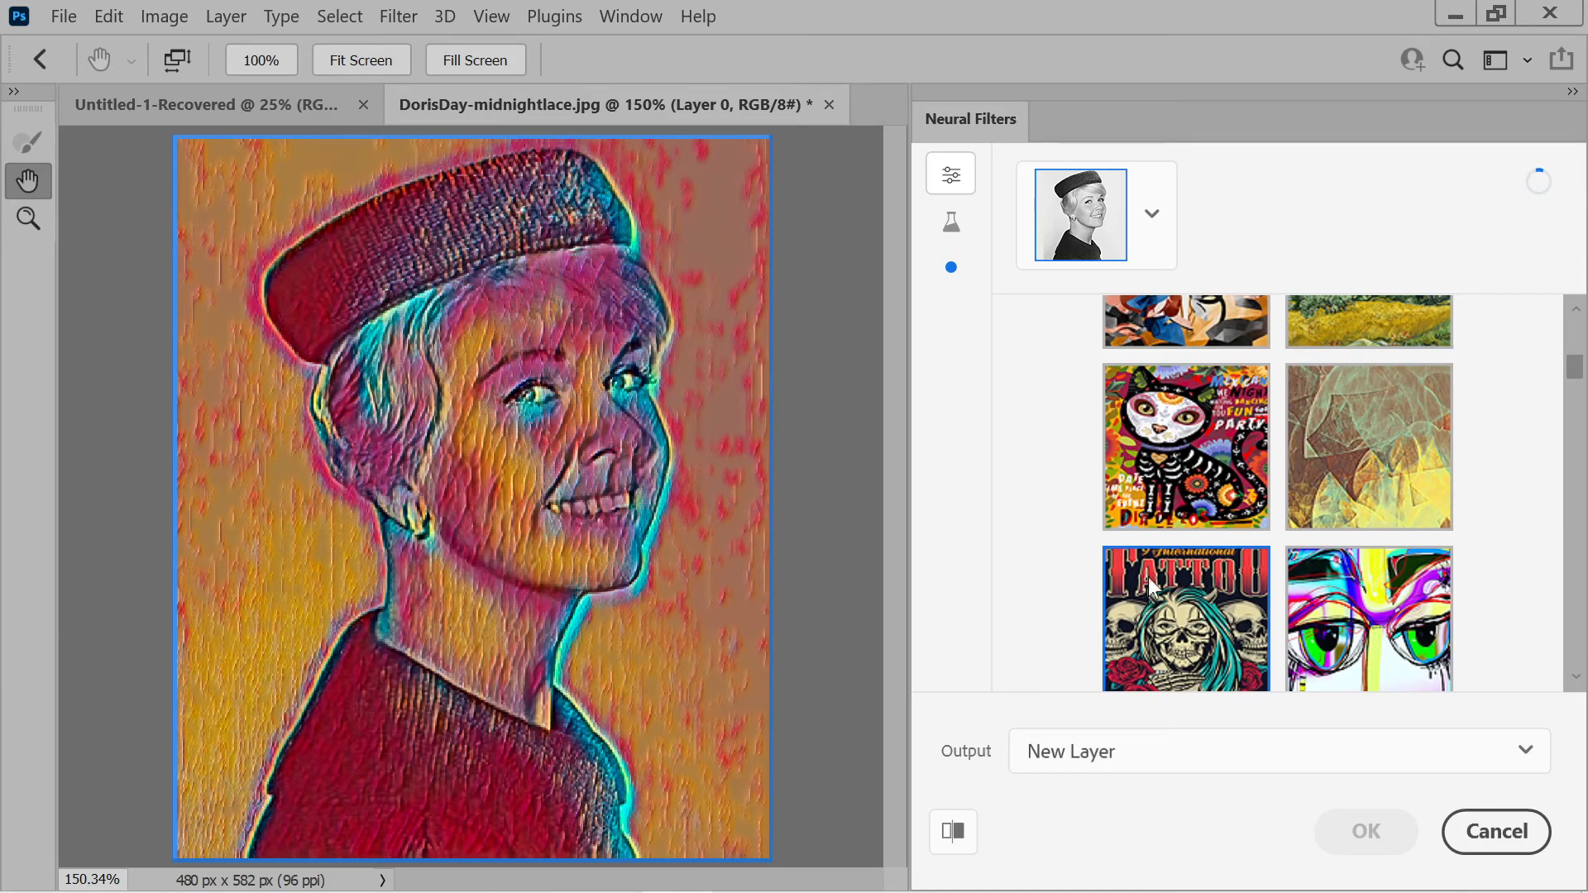